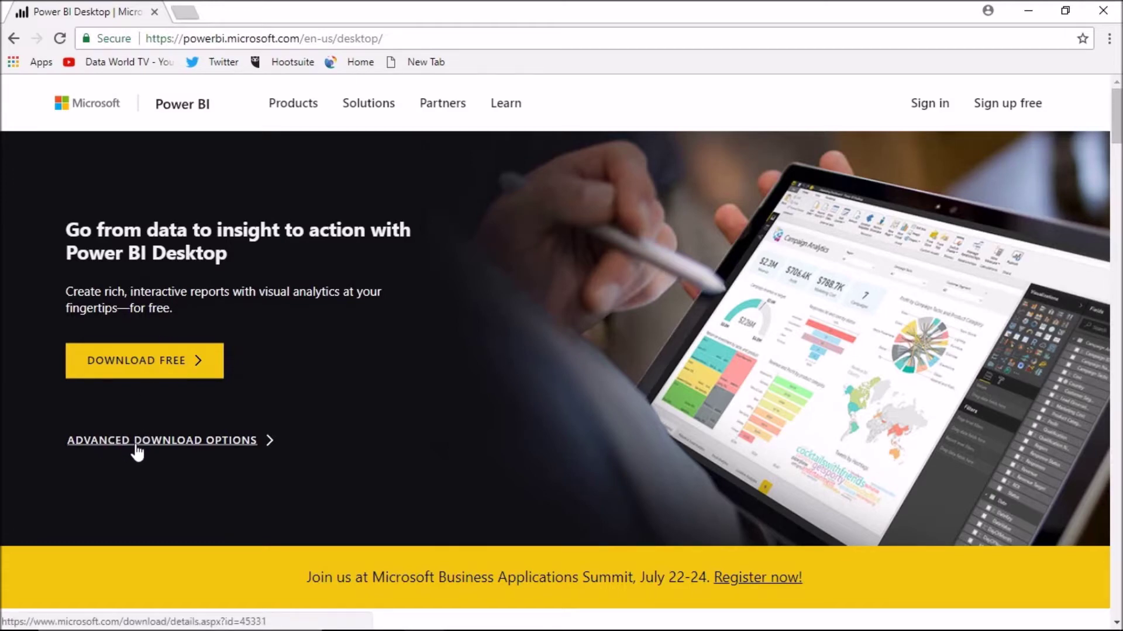
- Open the advanced download options for Power BI Desktop and start the English download
{"action": "left_click", "coordinate": [187, 448]}
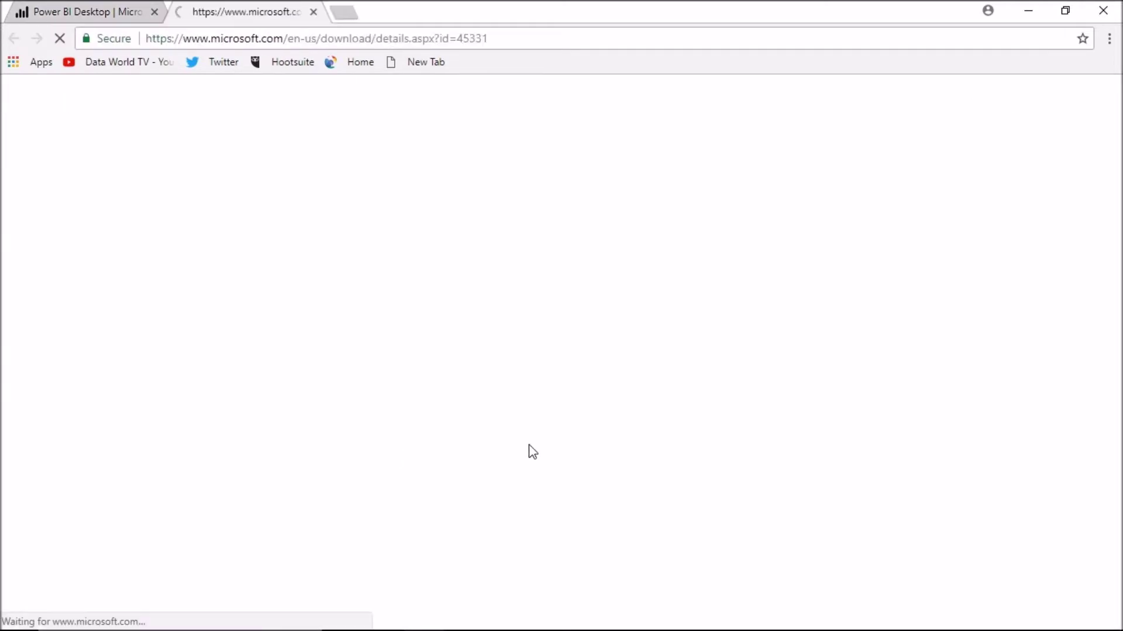
{"action": "scroll", "coordinate": [263, 441], "scroll_direction": "down", "scroll_amount": 4}
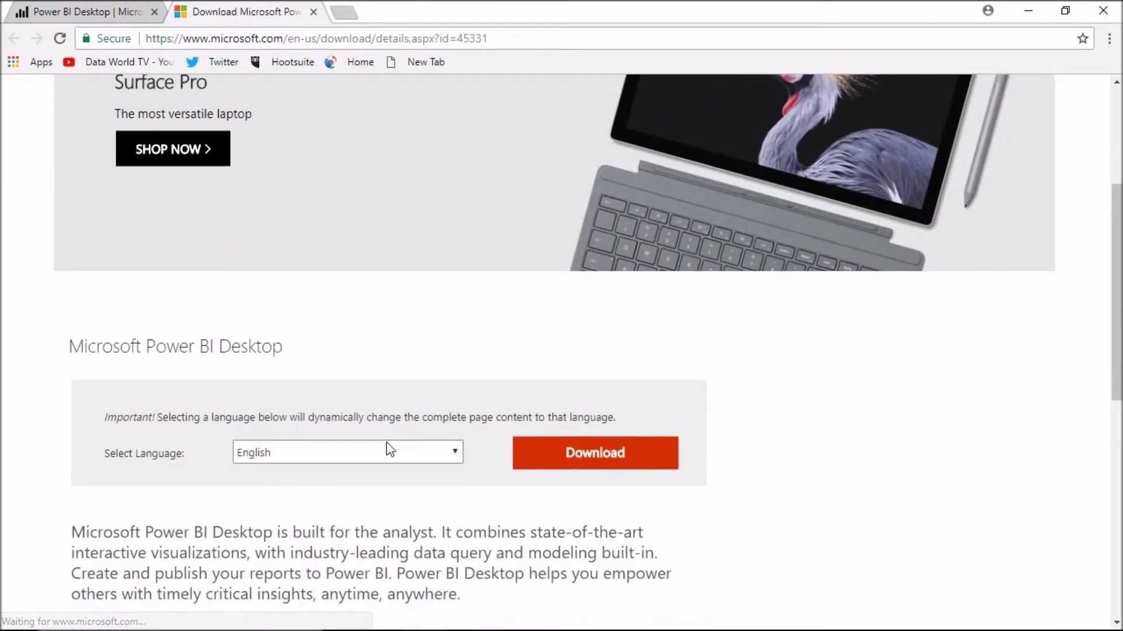
{"action": "left_click", "coordinate": [567, 463]}
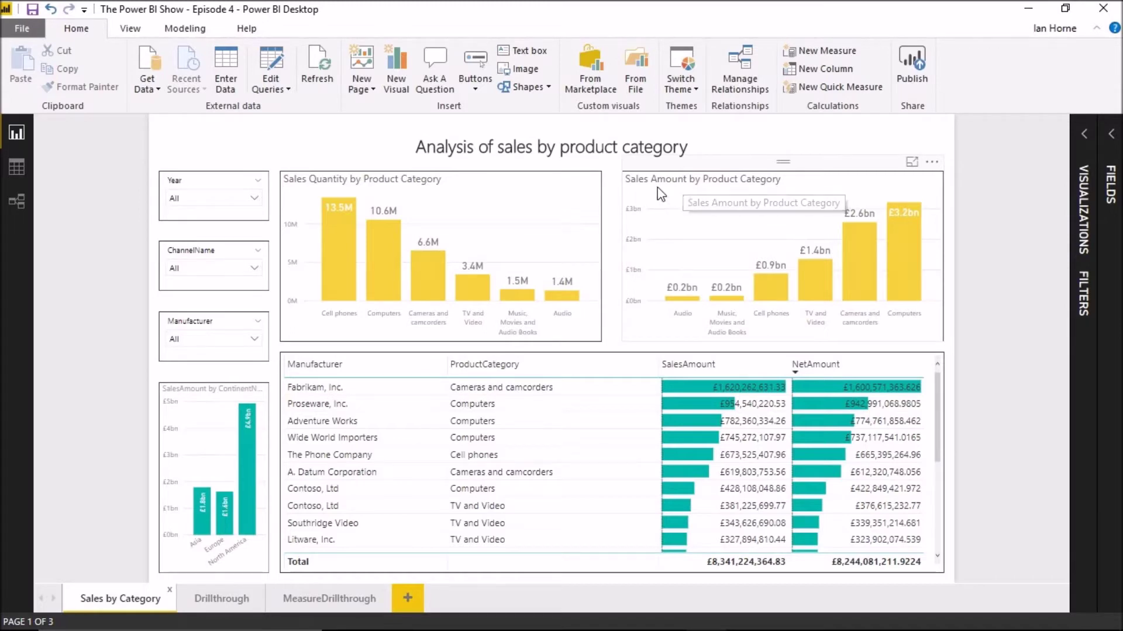
- Drill through from the Computers column of the Sales Amount by Product Category chart to the Drillthrough page
{"action": "mouse_move", "coordinate": [904, 247]}
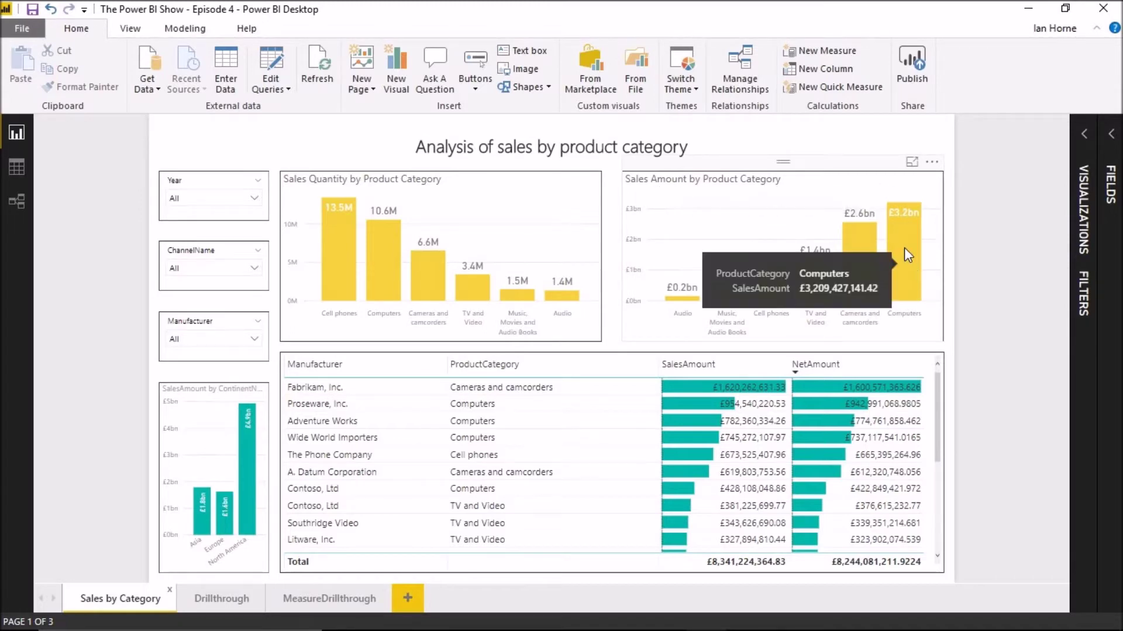
{"action": "right_click", "coordinate": [905, 248]}
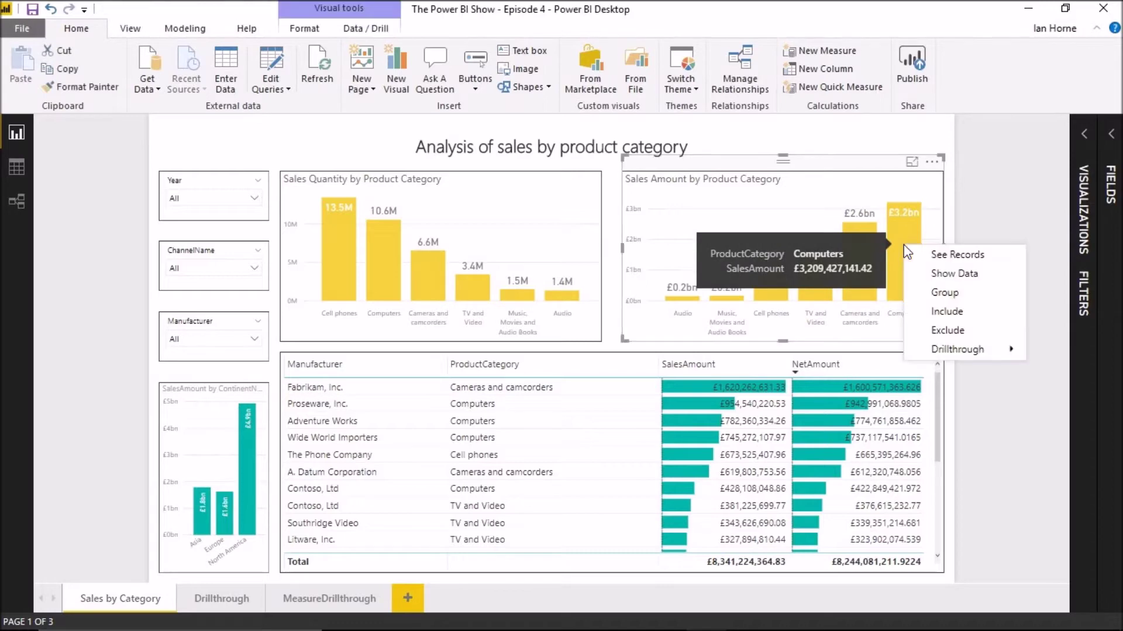
{"action": "mouse_move", "coordinate": [953, 357]}
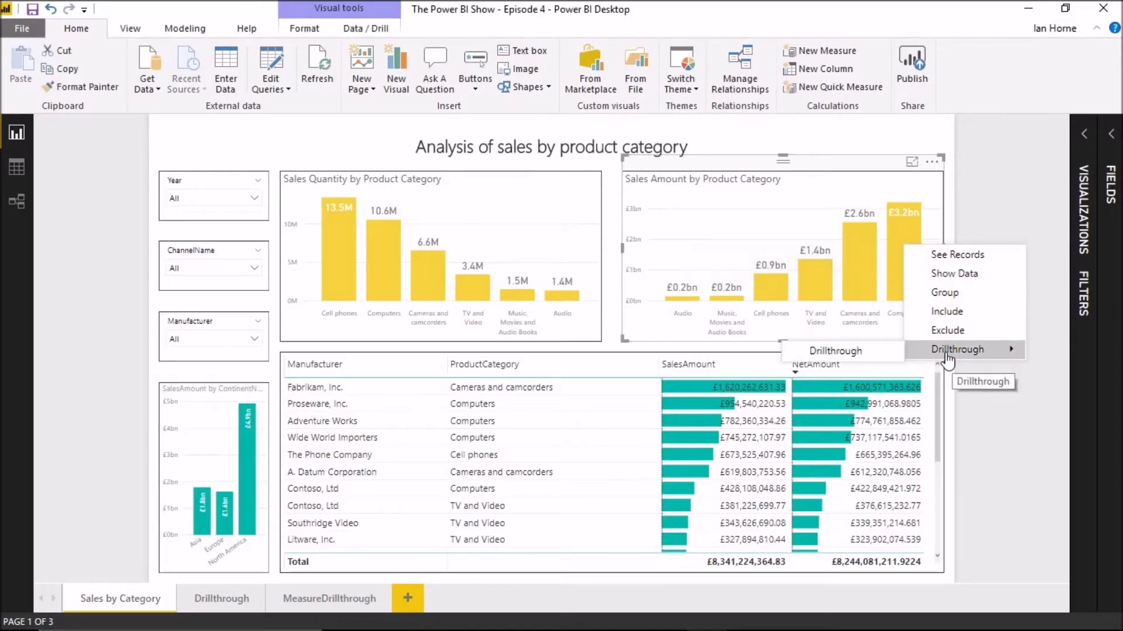
{"action": "left_click", "coordinate": [831, 344]}
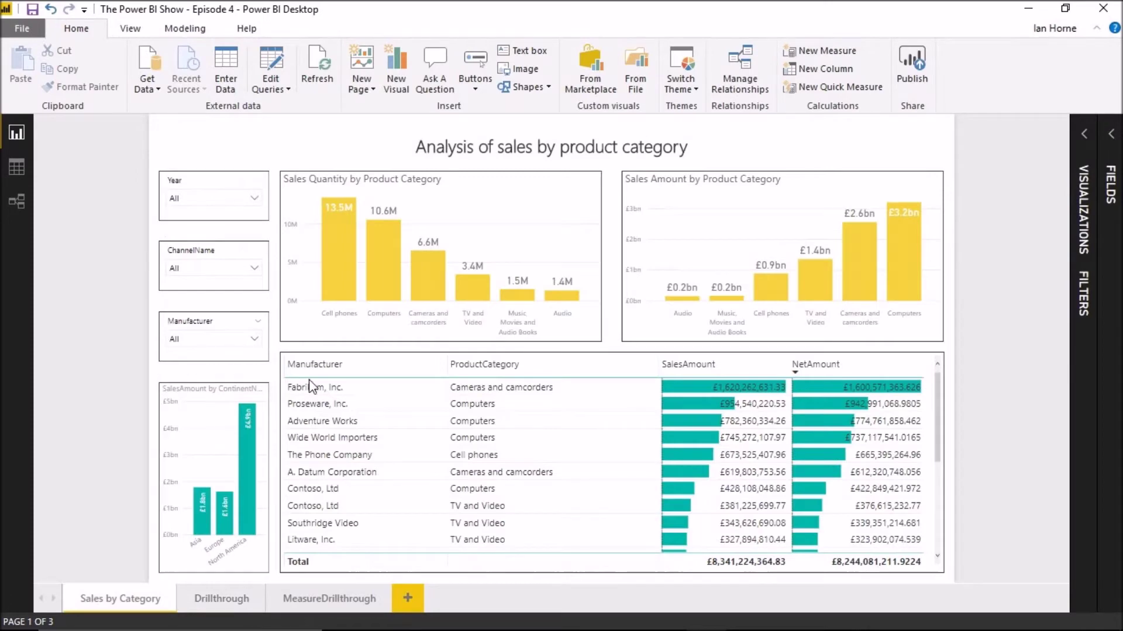
- Filter the Sales by Category page to Year 2013, ChannelName Store and Manufacturer Adventure Works
{"action": "left_click", "coordinate": [253, 199]}
{"action": "left_click", "coordinate": [195, 322]}
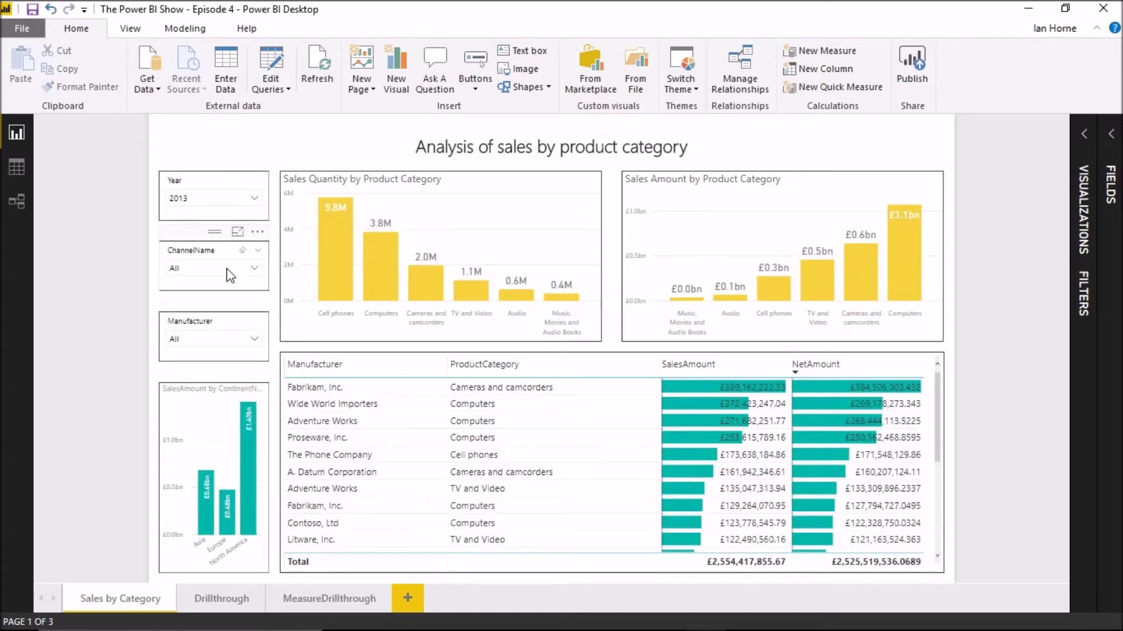
{"action": "left_click", "coordinate": [227, 270]}
{"action": "left_click", "coordinate": [193, 325]}
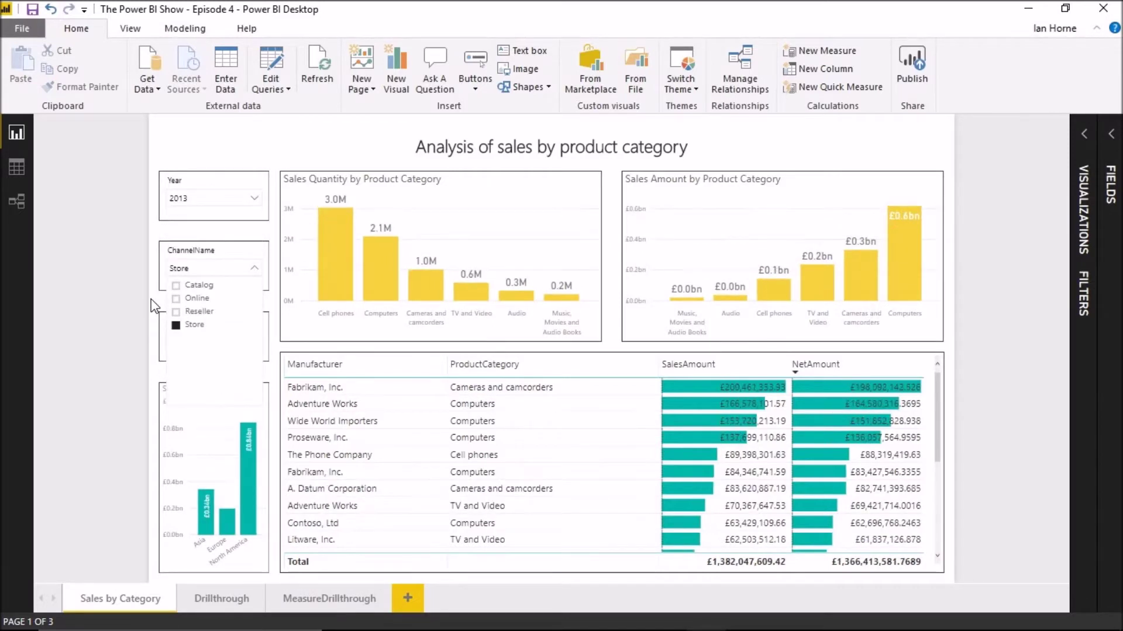
{"action": "left_click", "coordinate": [156, 305]}
{"action": "left_click", "coordinate": [254, 340]}
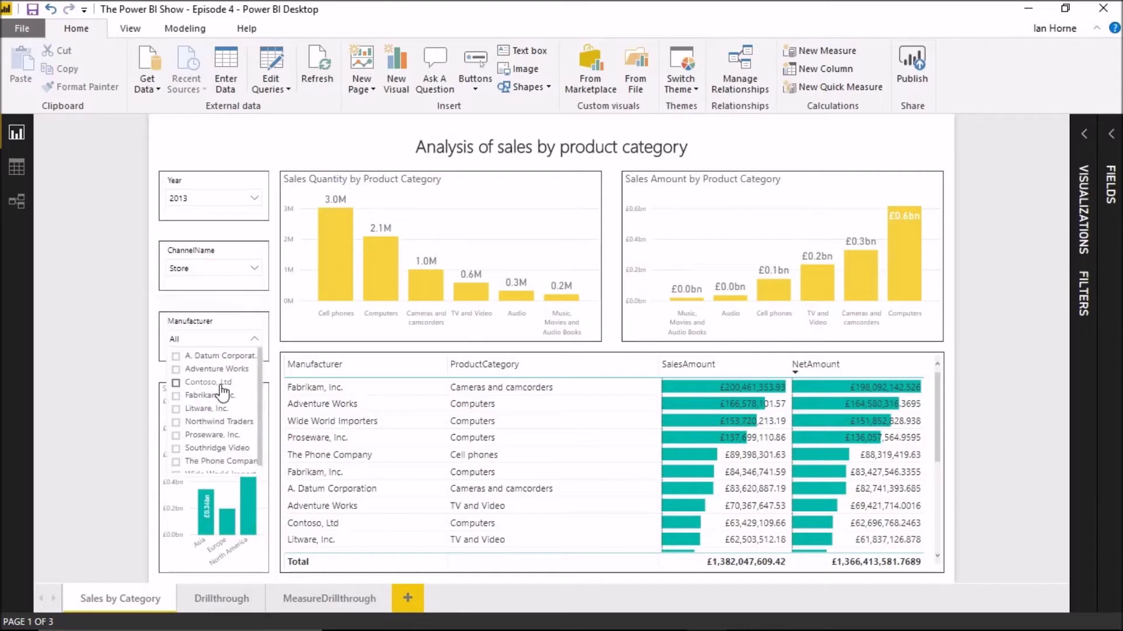
{"action": "left_click", "coordinate": [213, 369]}
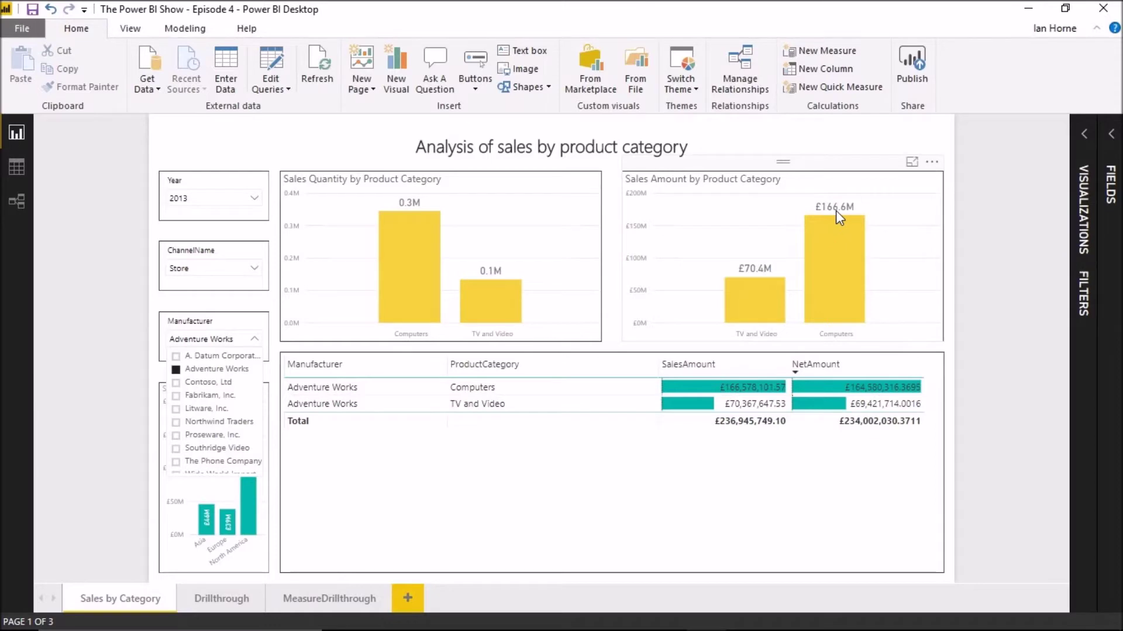
- Drill through to the Drillthrough page from the Computers column of the filtered Sales Amount chart
{"action": "right_click", "coordinate": [828, 255]}
{"action": "mouse_move", "coordinate": [895, 358]}
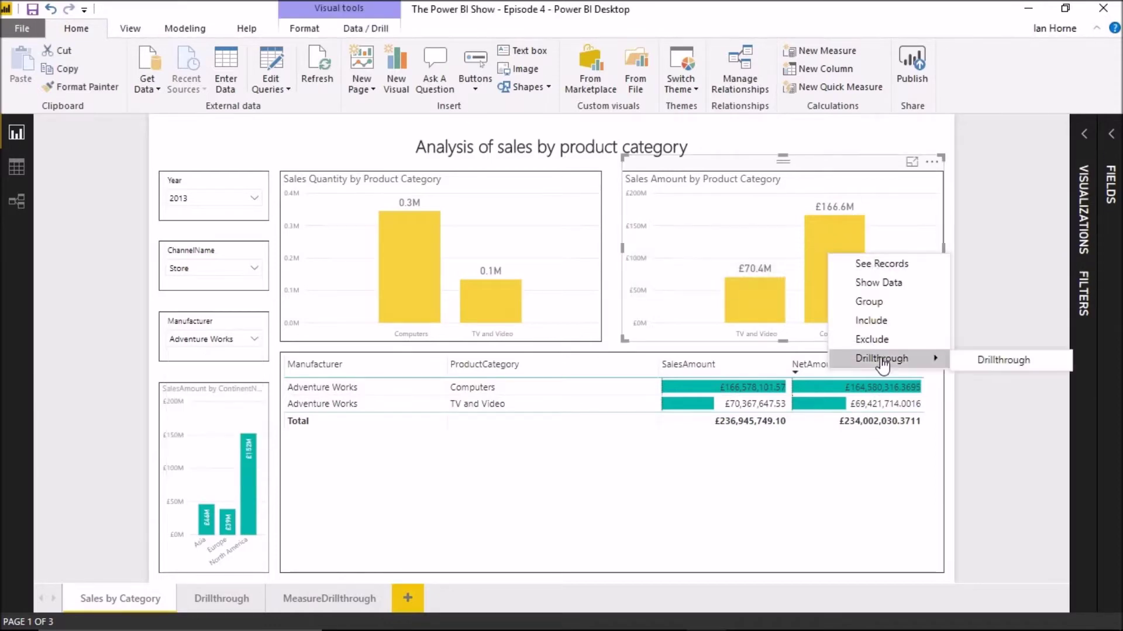
{"action": "left_click", "coordinate": [998, 363]}
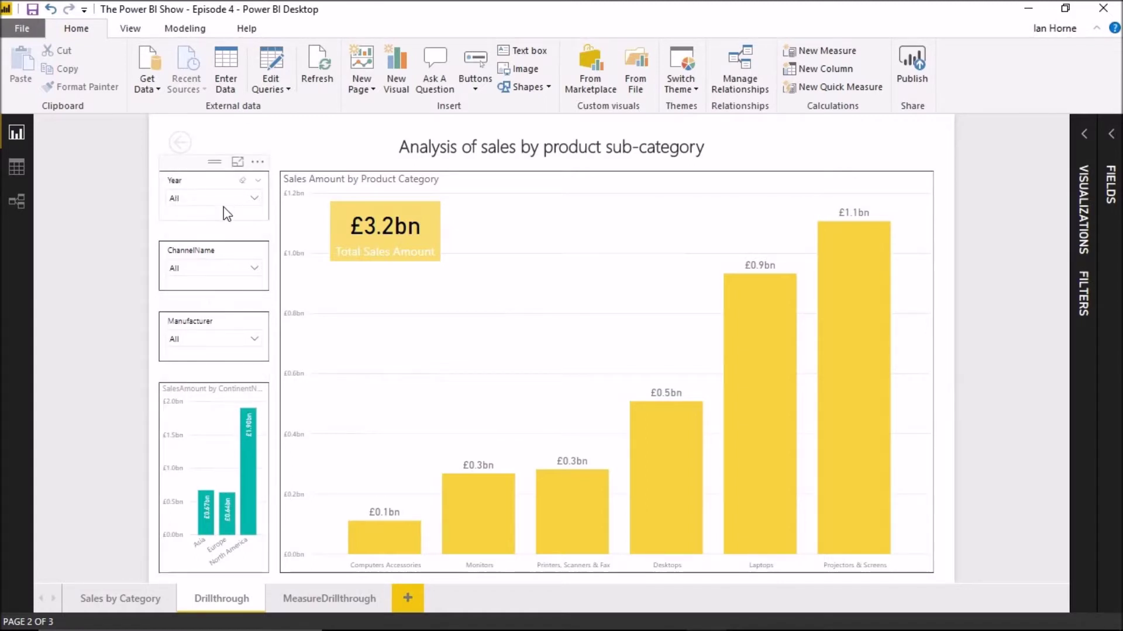
- Set the Drillthrough page's slicers to Year 2013, ChannelName Store and Manufacturer Adventure Works
{"action": "left_click", "coordinate": [253, 200]}
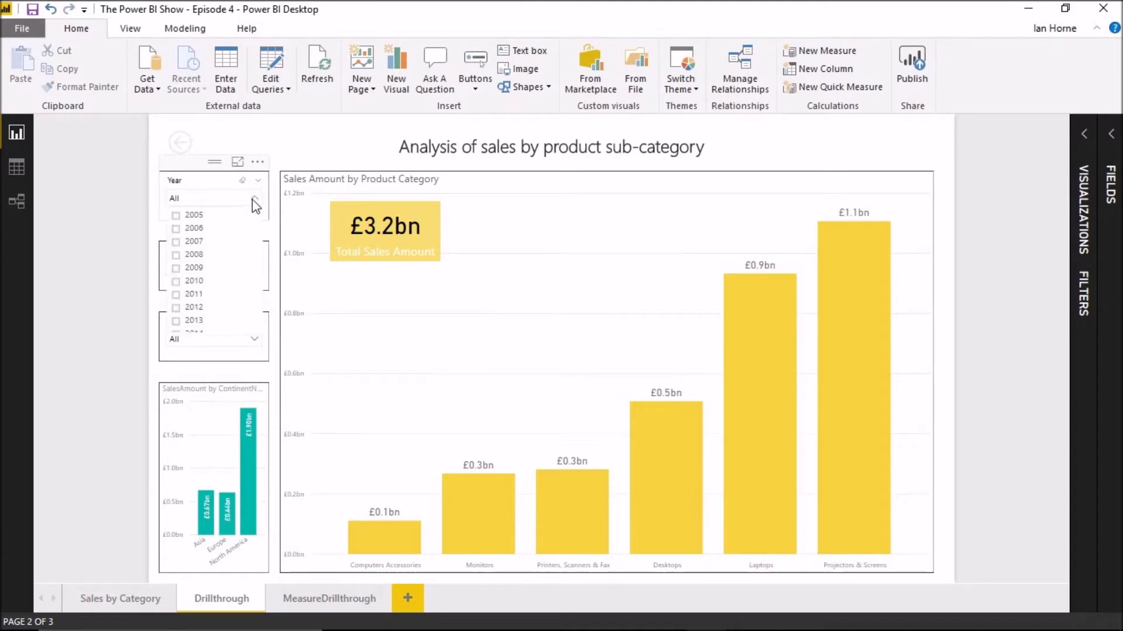
{"action": "left_click", "coordinate": [194, 321]}
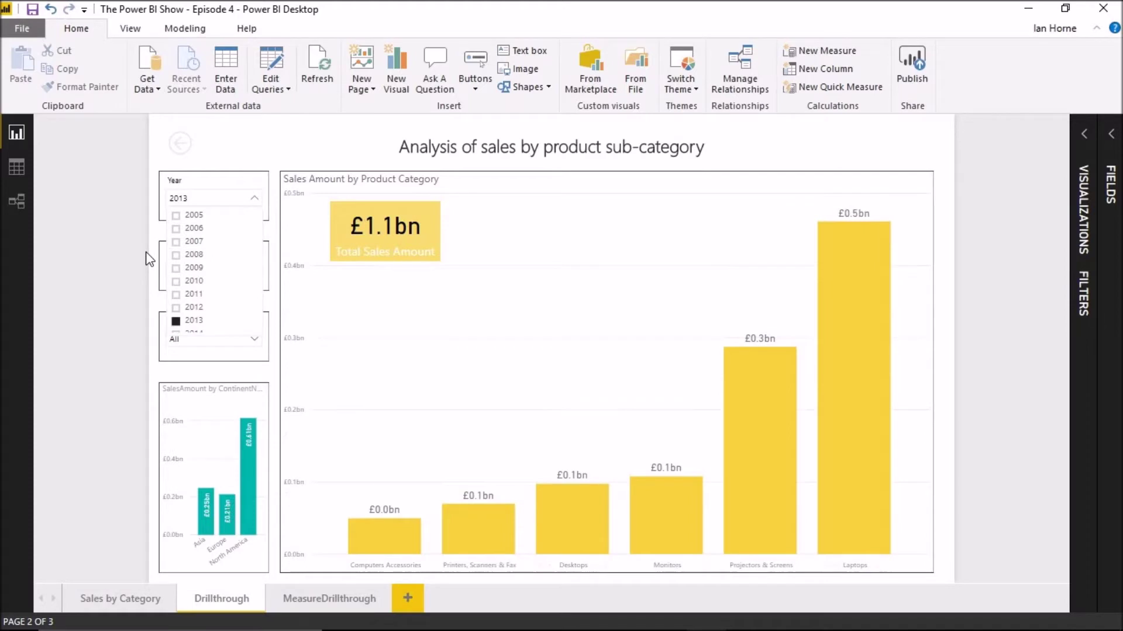
{"action": "left_click", "coordinate": [207, 272]}
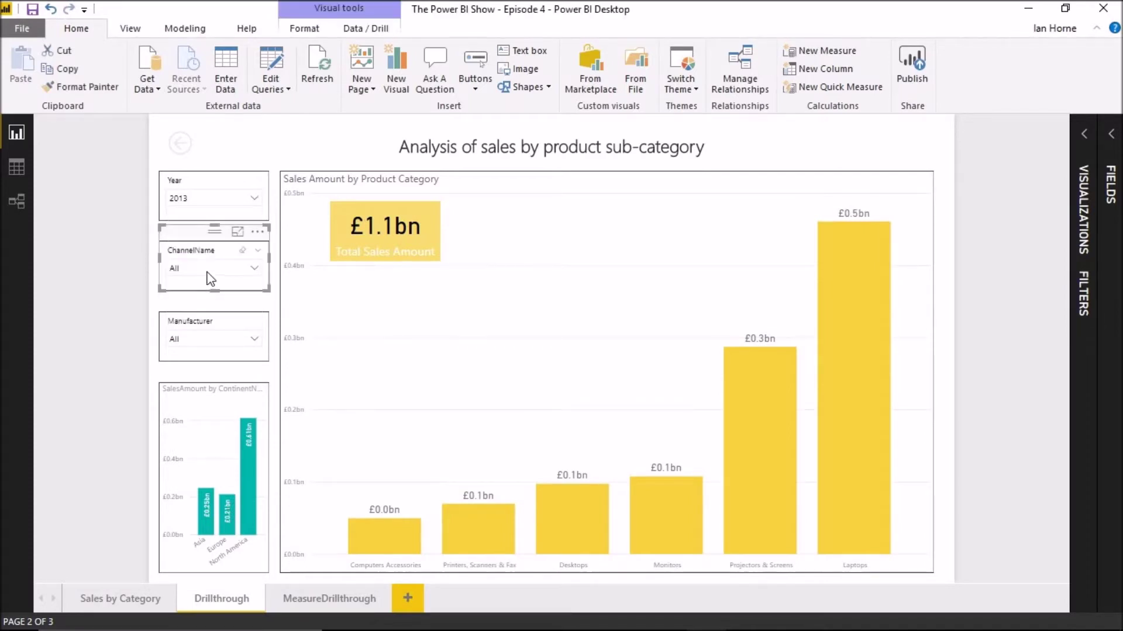
{"action": "left_click", "coordinate": [178, 312]}
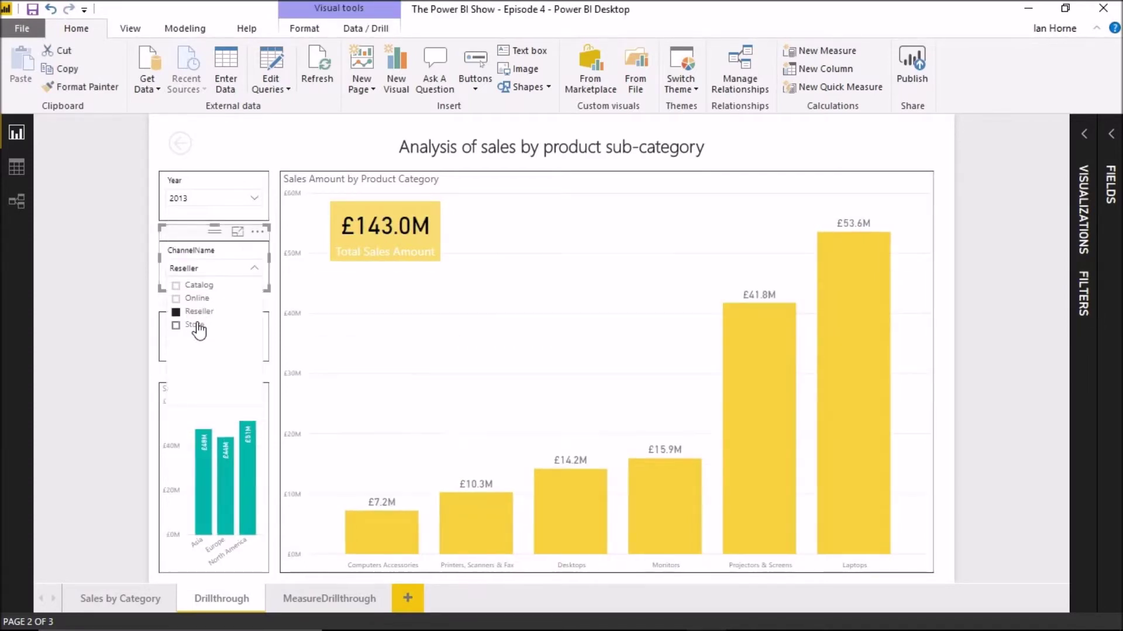
{"action": "left_click", "coordinate": [199, 325]}
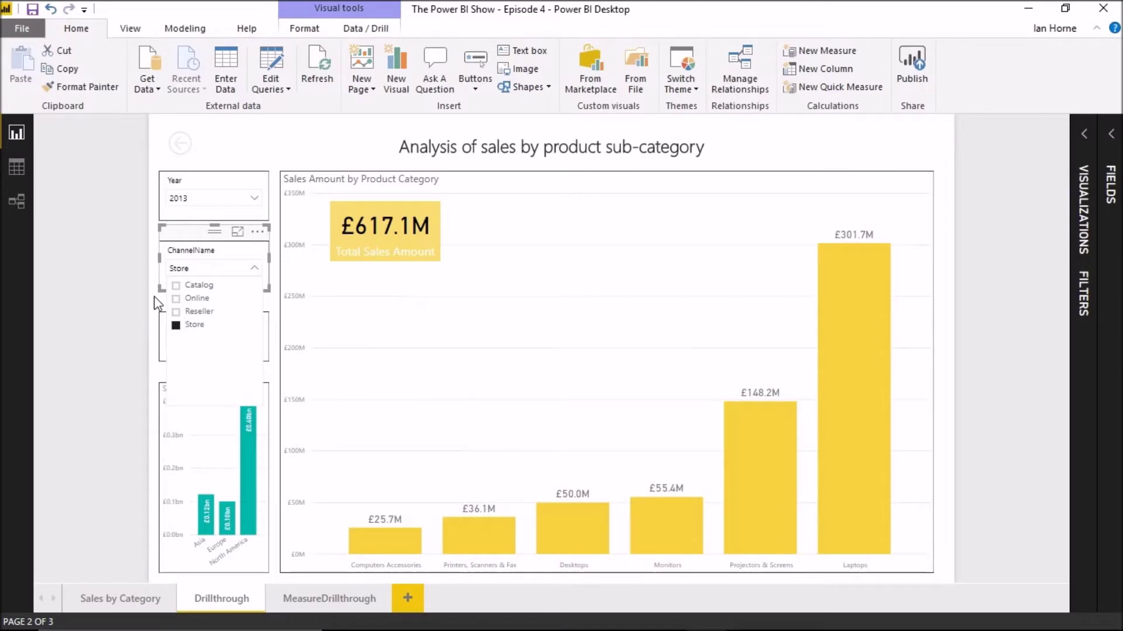
{"action": "left_click", "coordinate": [157, 303]}
{"action": "left_click", "coordinate": [201, 340]}
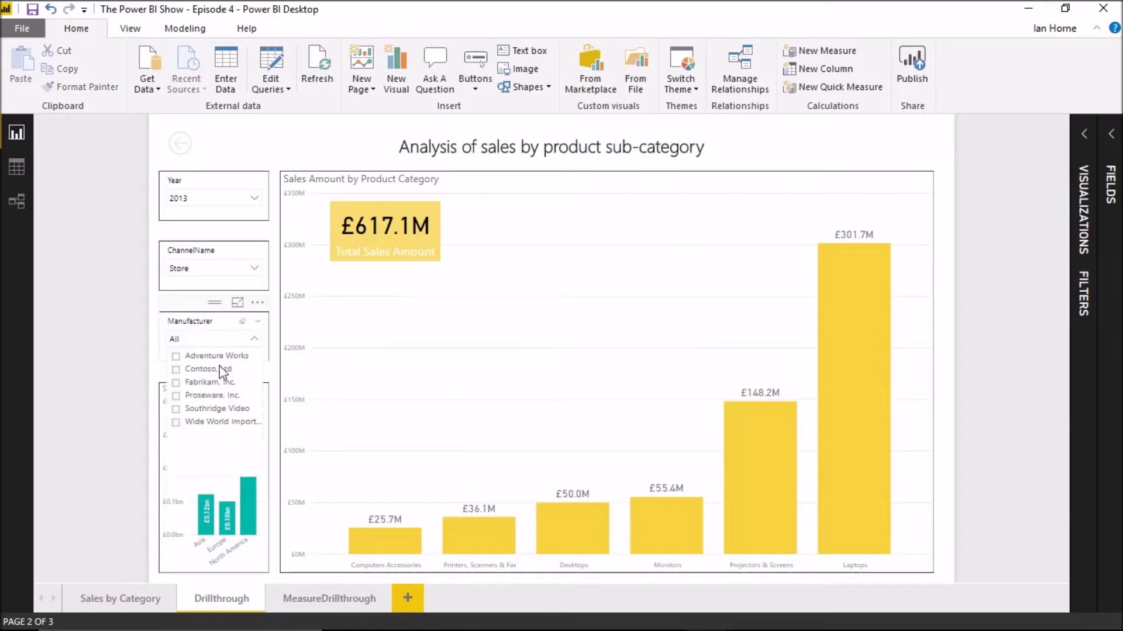
{"action": "left_click", "coordinate": [176, 357]}
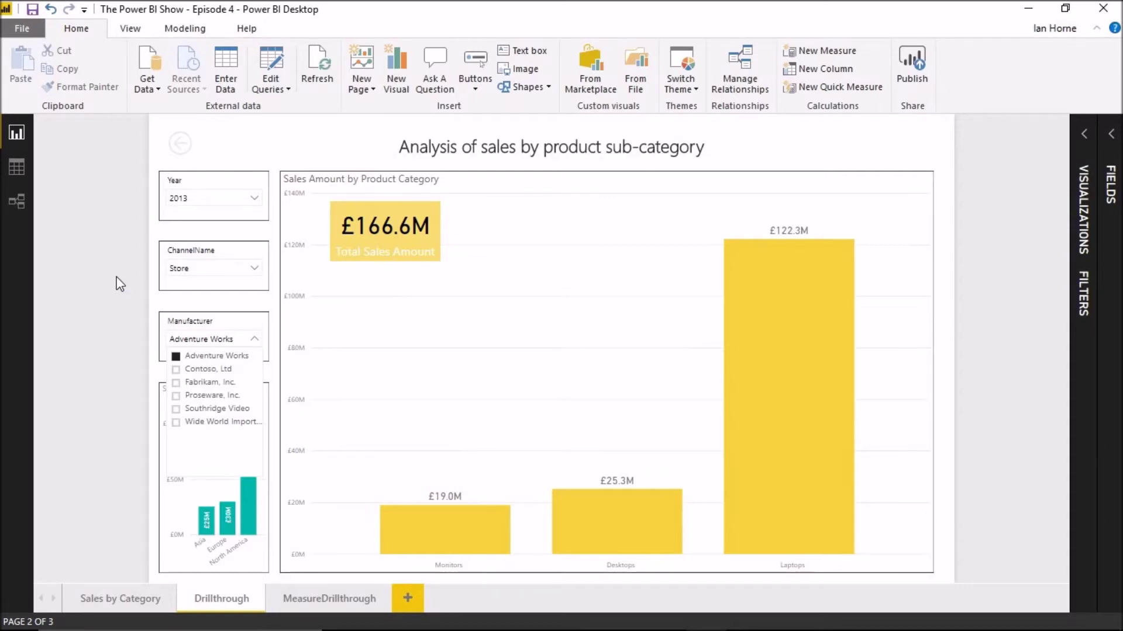
{"action": "left_click", "coordinate": [117, 306]}
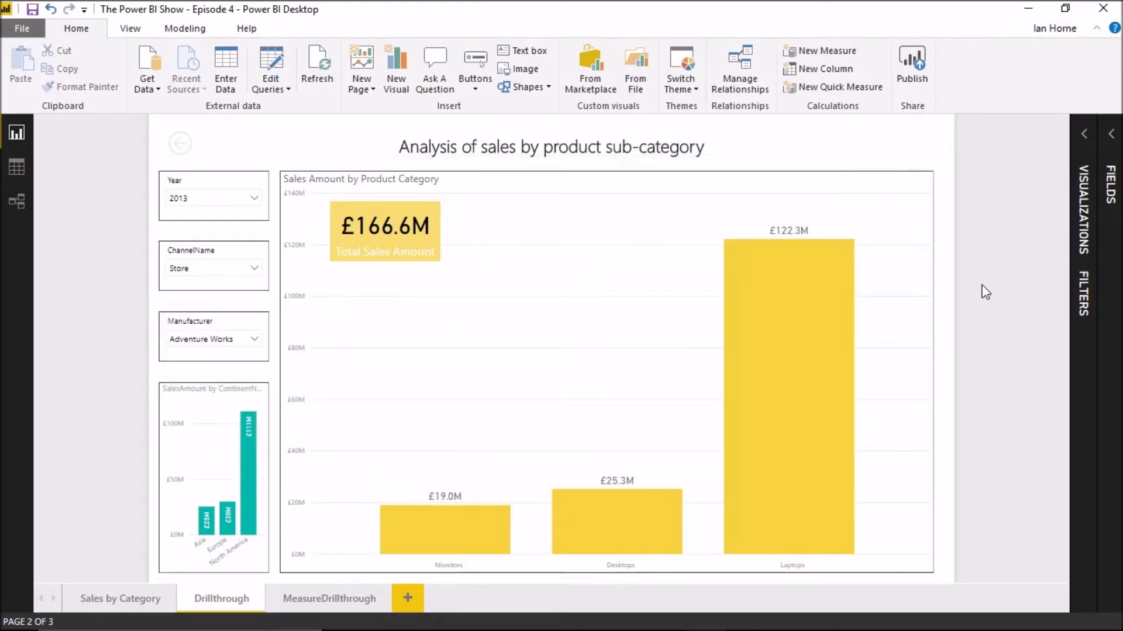
- Show the sync slicers settings and sync the Sales by Category page's Year slicer with the Drillthrough page
{"action": "left_click", "coordinate": [143, 32]}
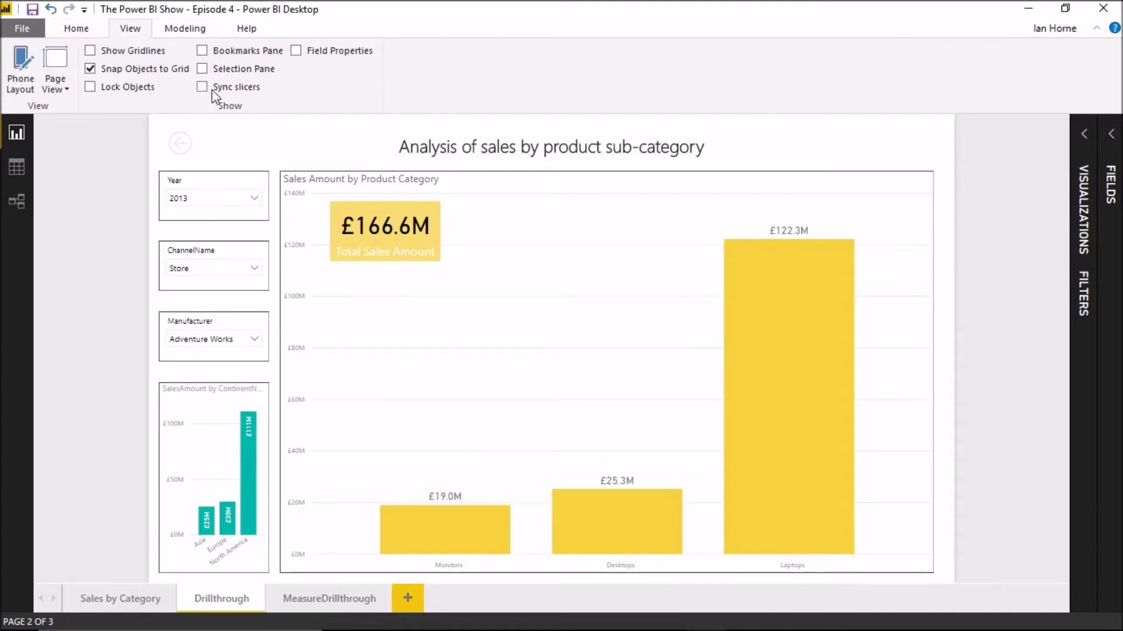
{"action": "left_click", "coordinate": [236, 88]}
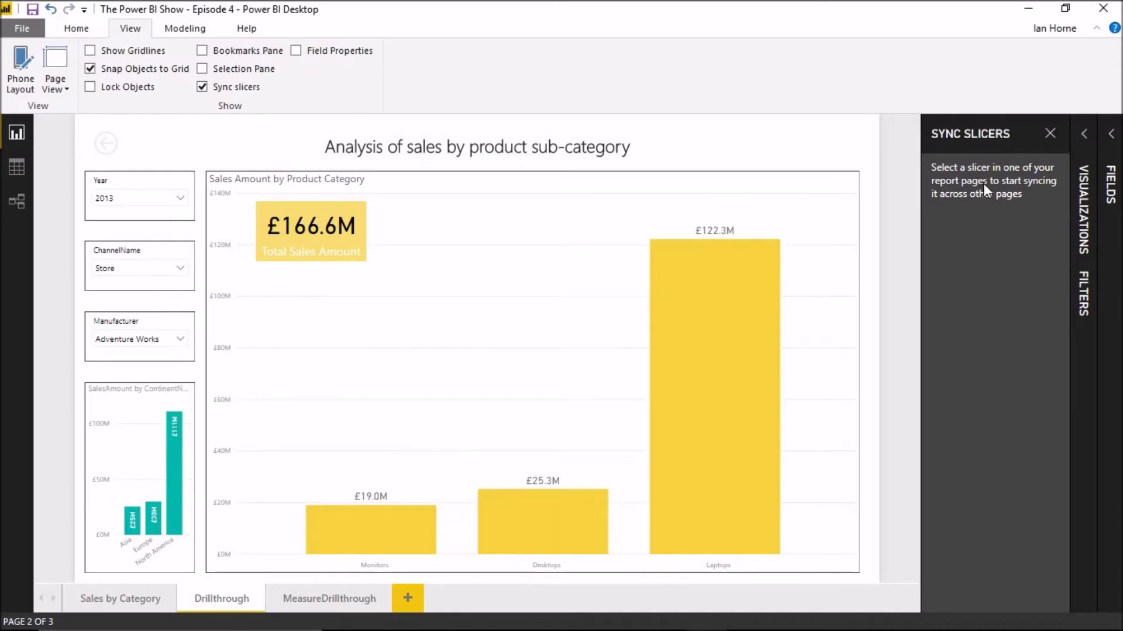
{"action": "left_click", "coordinate": [113, 602]}
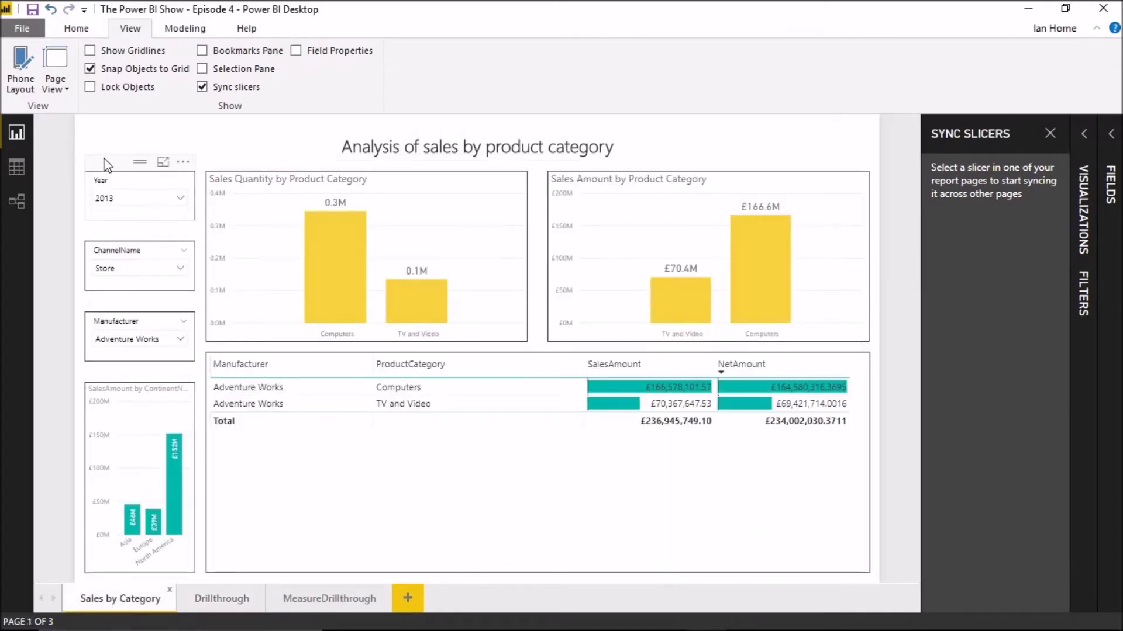
{"action": "left_click", "coordinate": [106, 165]}
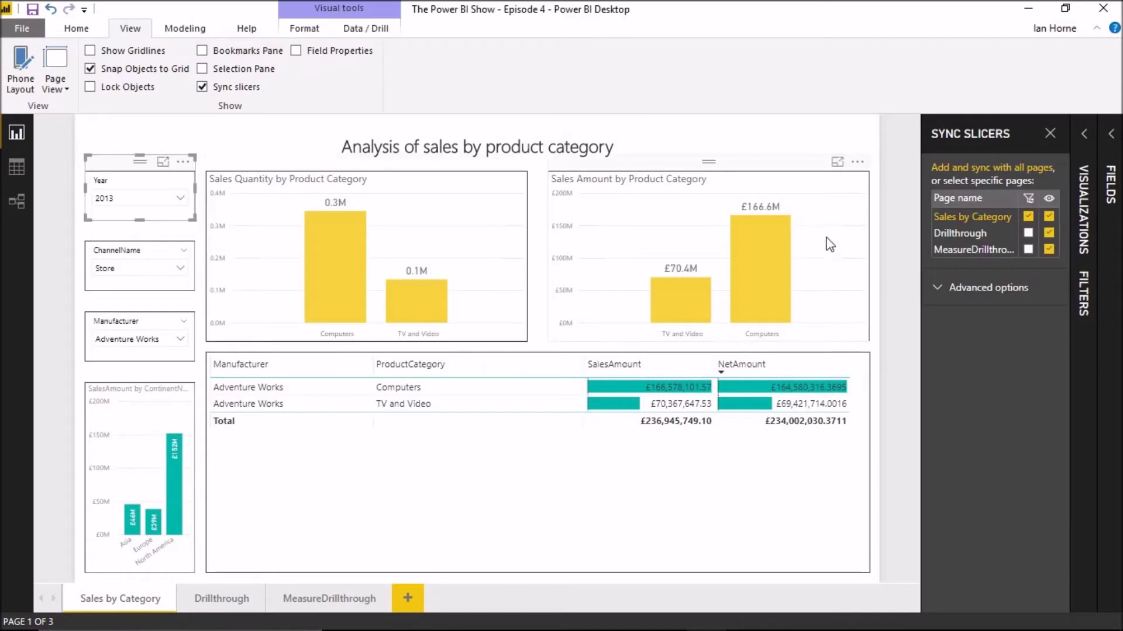
{"action": "left_click", "coordinate": [1029, 233]}
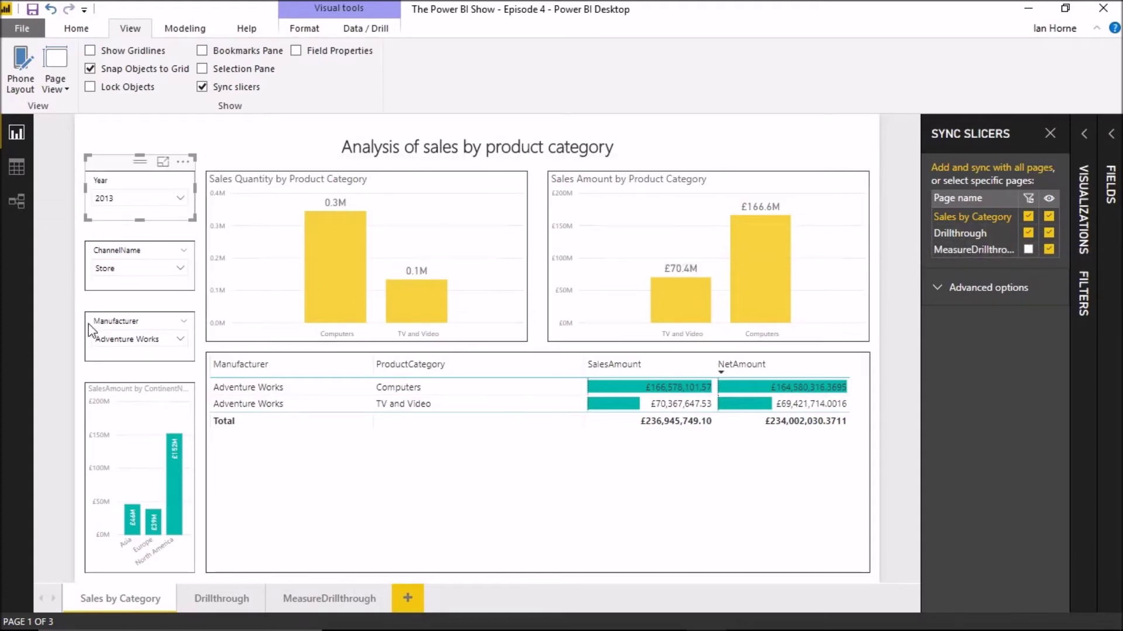
- Clear the 2013, Store and Adventure Works selections from the three slicers on the Drillthrough page
{"action": "mouse_move", "coordinate": [211, 629]}
{"action": "left_click", "coordinate": [210, 592]}
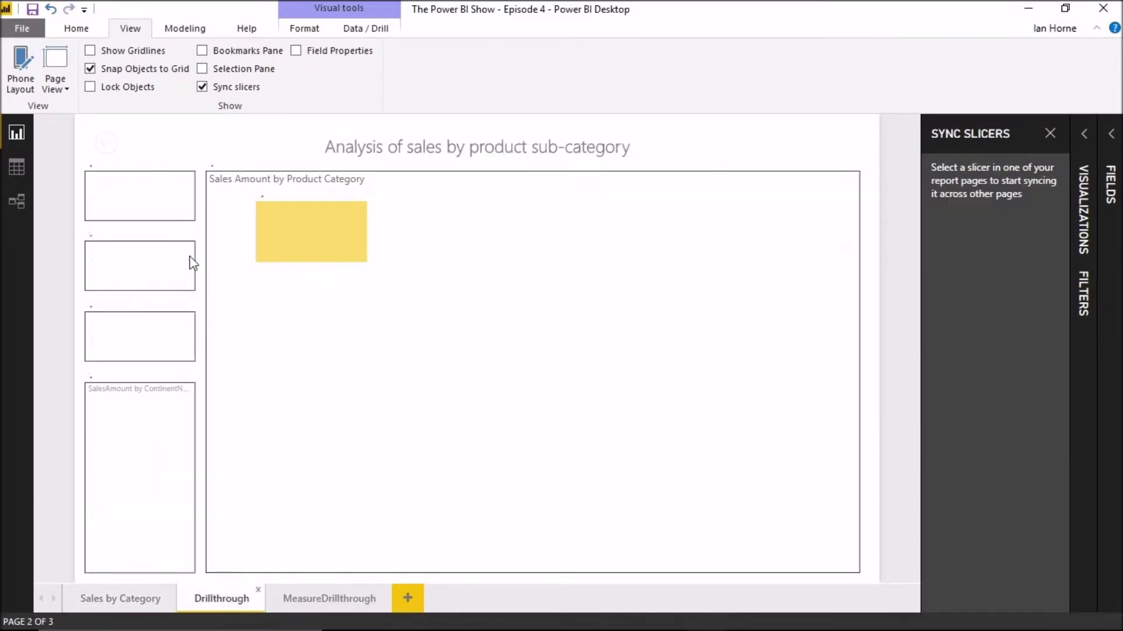
{"action": "left_click", "coordinate": [141, 199]}
{"action": "left_click", "coordinate": [100, 321]}
{"action": "left_click", "coordinate": [152, 269]}
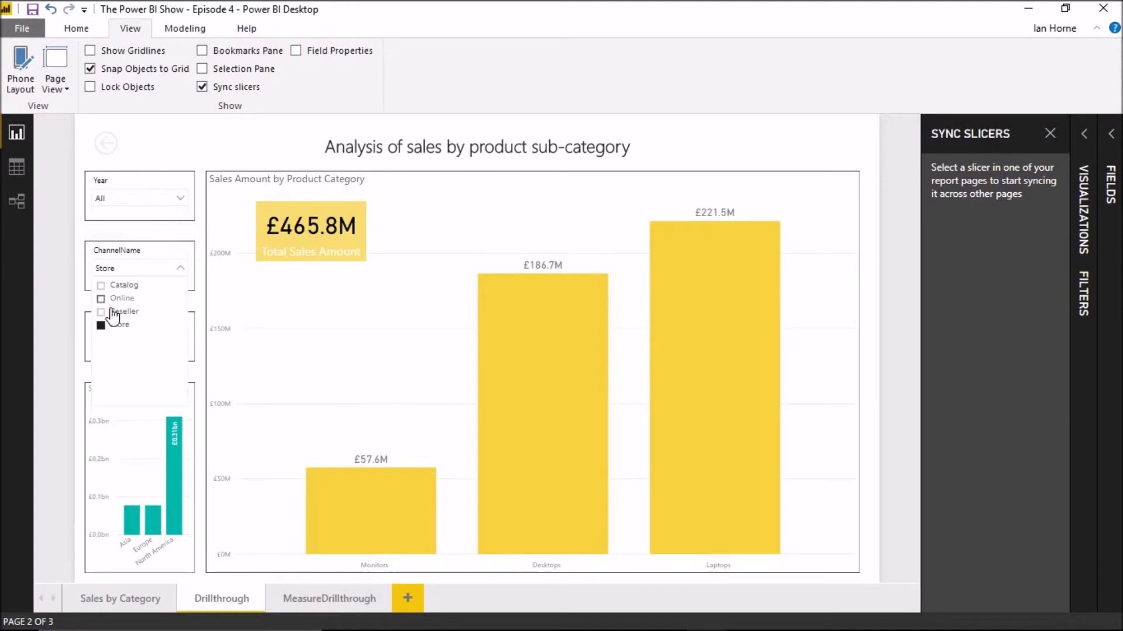
{"action": "left_click", "coordinate": [102, 326]}
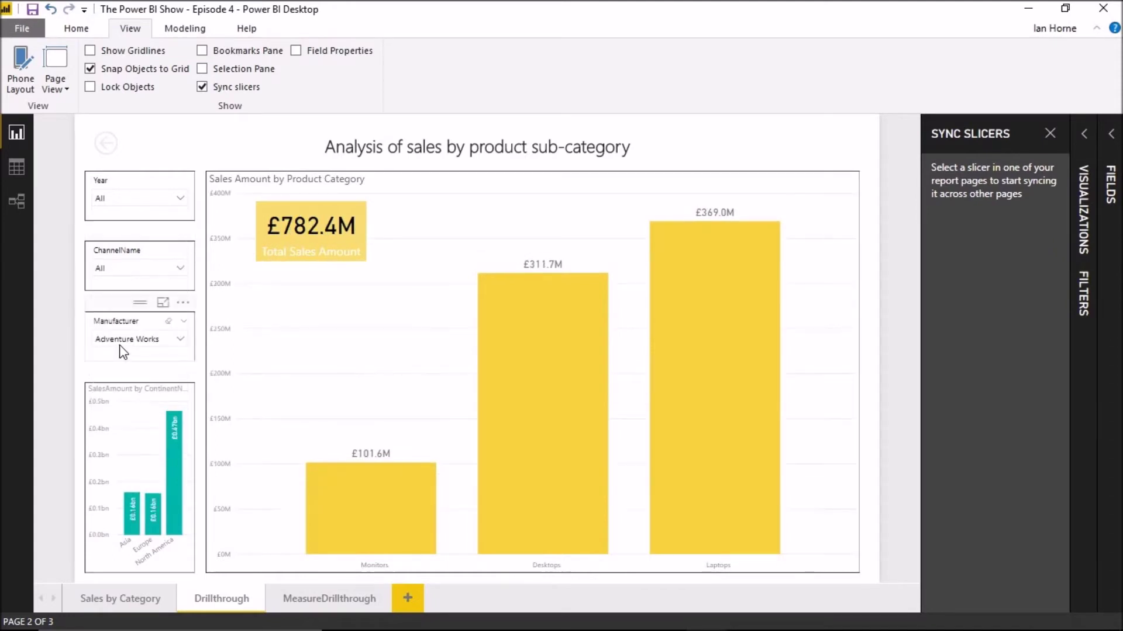
{"action": "left_click", "coordinate": [120, 345]}
{"action": "left_click", "coordinate": [119, 356]}
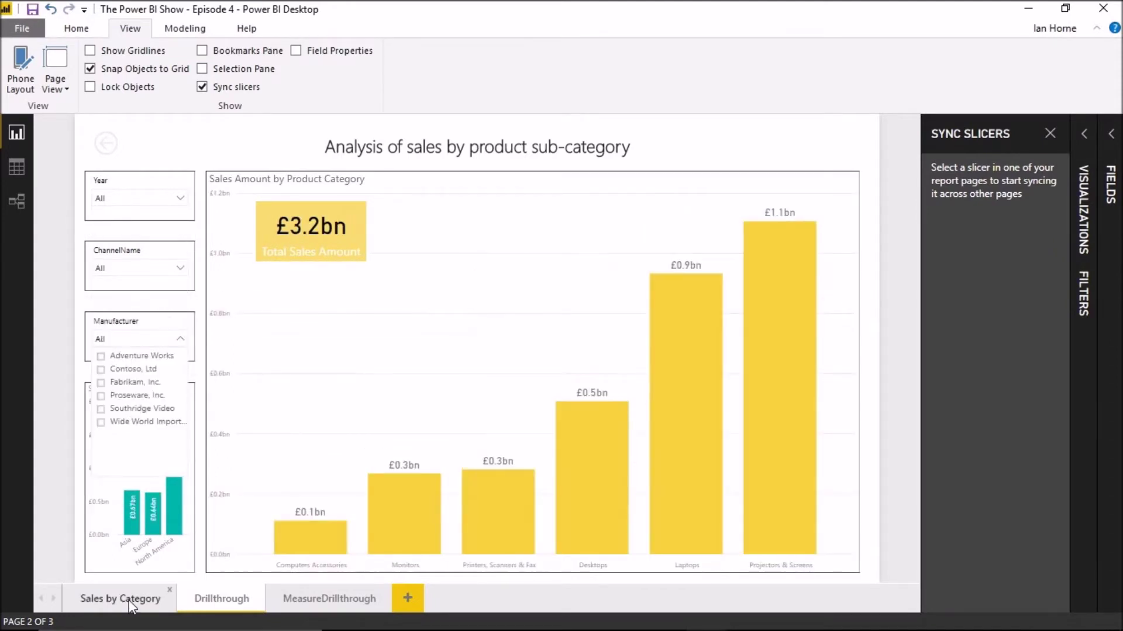
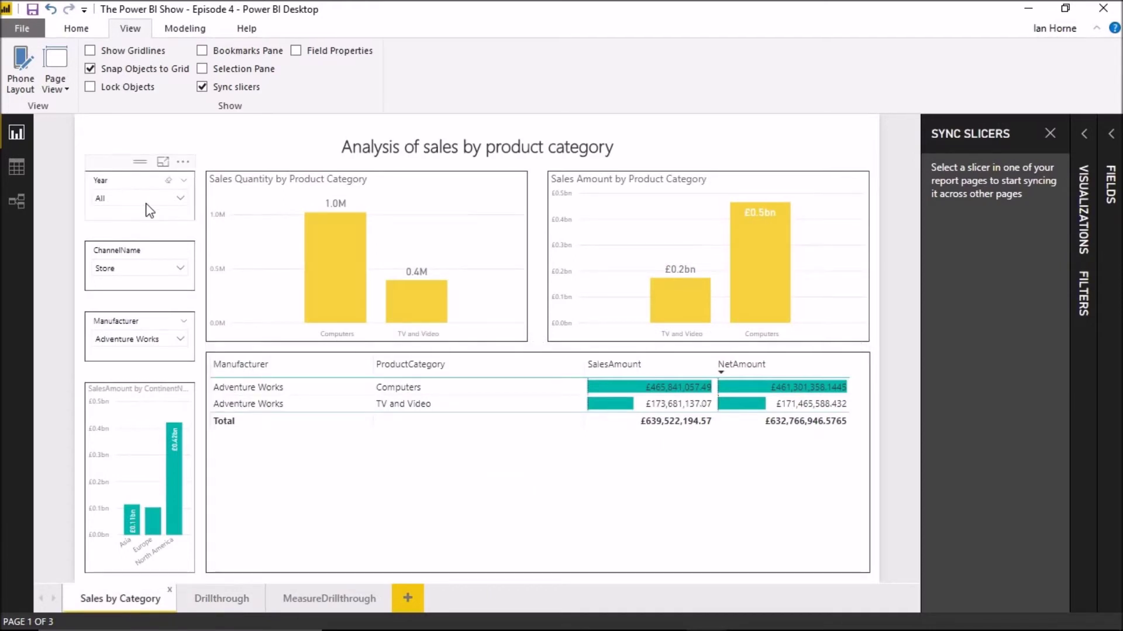
- Set the Year slicer to 2013 on the Sales by Category page and drill through from the Computers sales amount column
{"action": "left_click", "coordinate": [149, 198]}
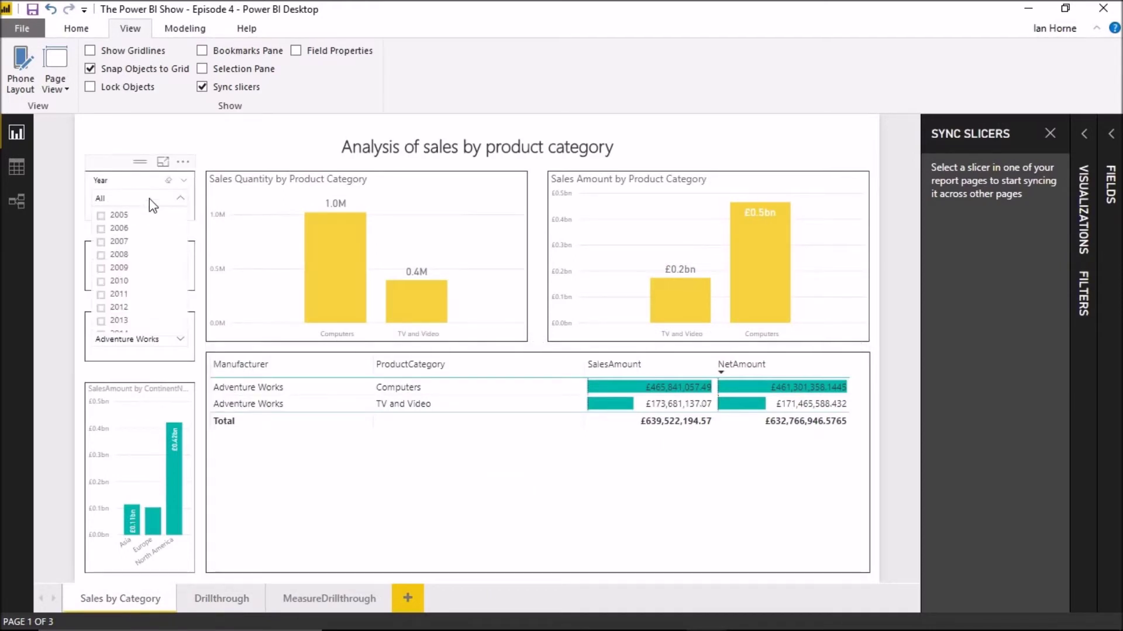
{"action": "left_click", "coordinate": [123, 321]}
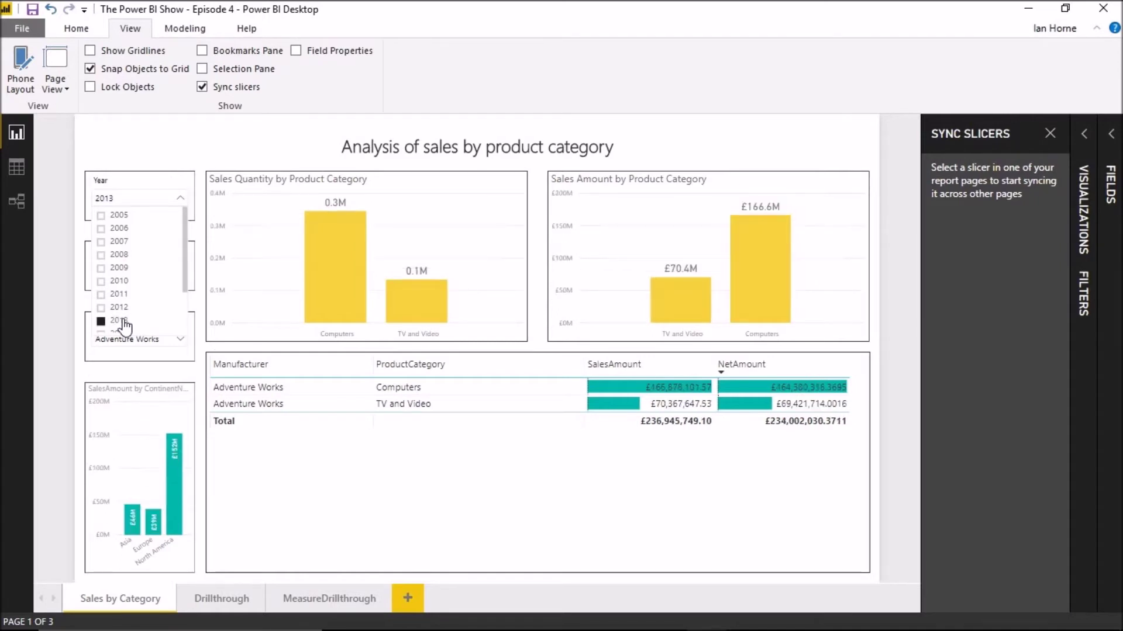
{"action": "right_click", "coordinate": [756, 250]}
{"action": "mouse_move", "coordinate": [809, 356]}
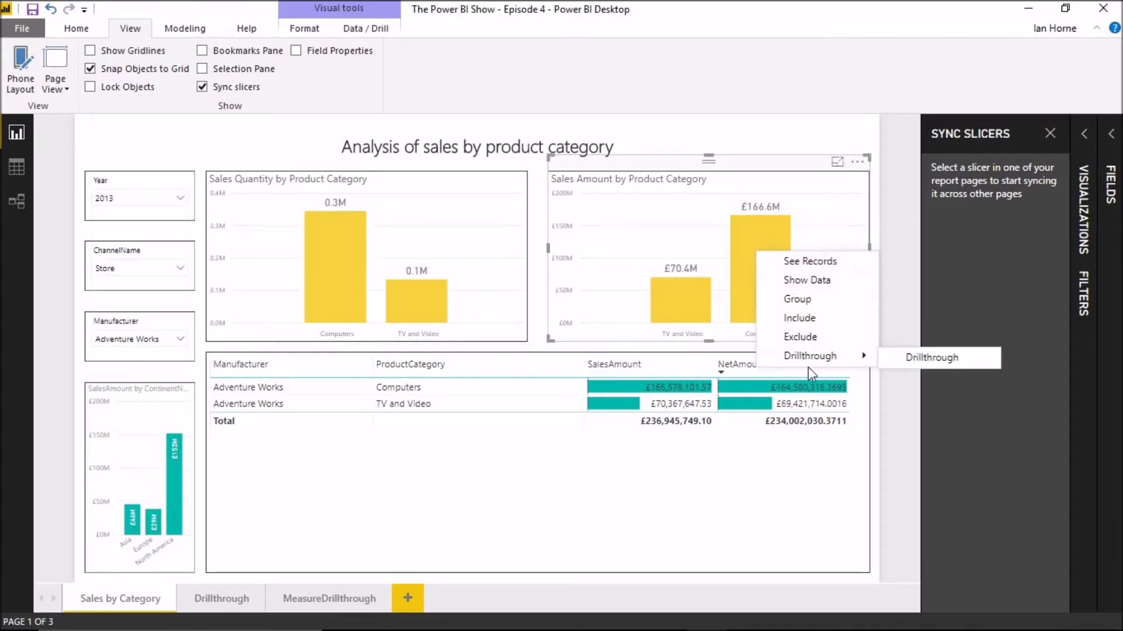
{"action": "left_click", "coordinate": [923, 364]}
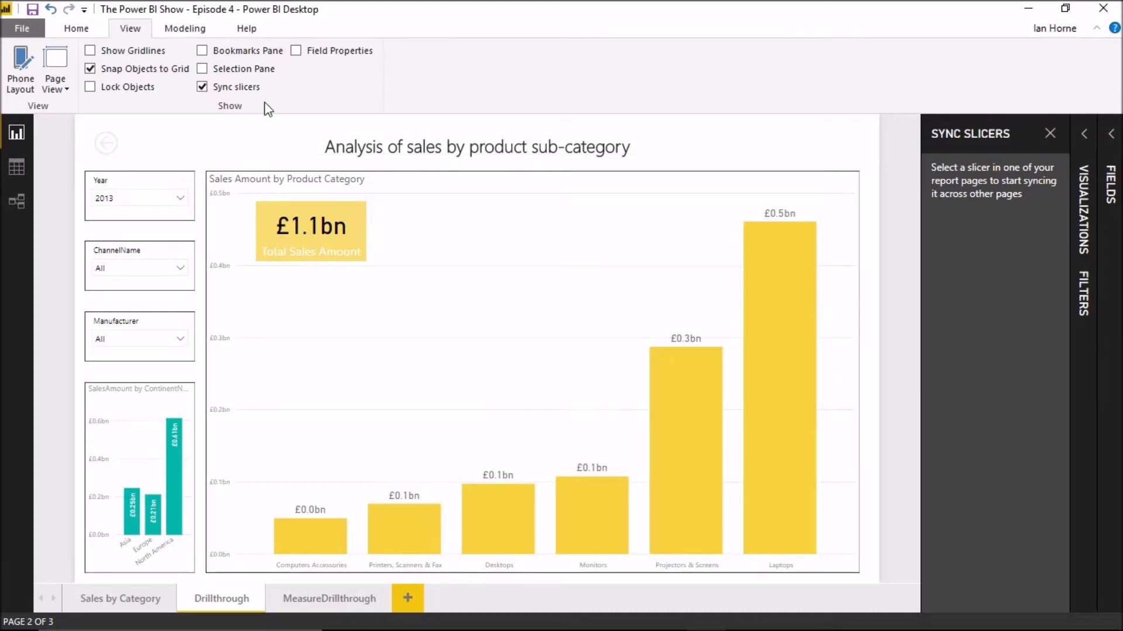
- Try hiding the synced Year slicer on the Drillthrough page and make it visible again
{"action": "left_click", "coordinate": [105, 171]}
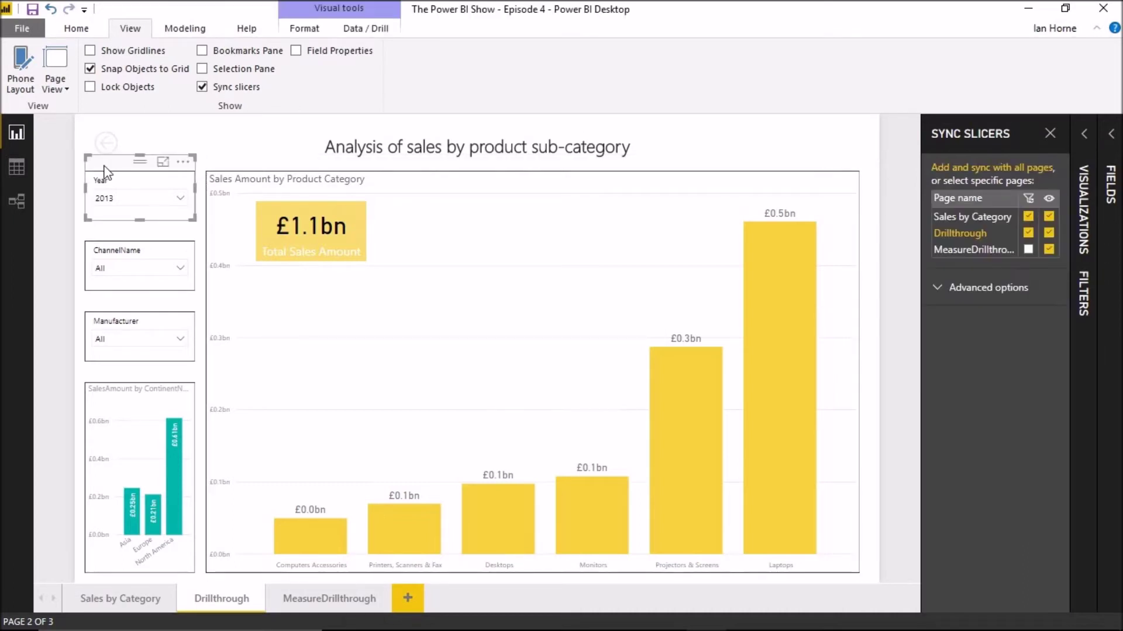
{"action": "left_click", "coordinate": [1049, 232]}
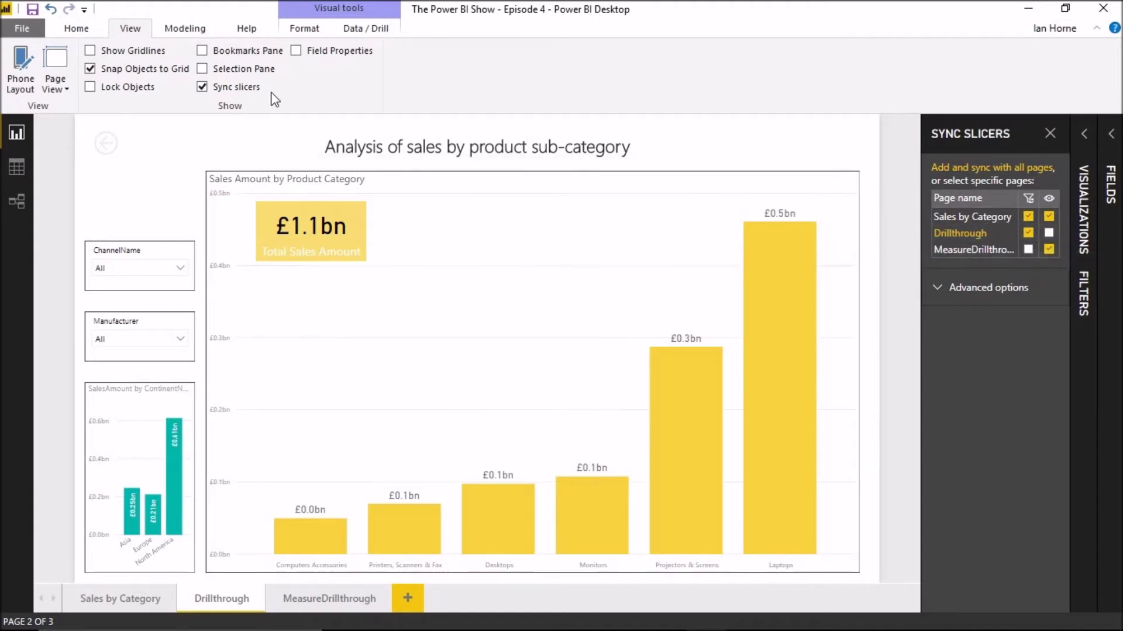
{"action": "left_click", "coordinate": [244, 70]}
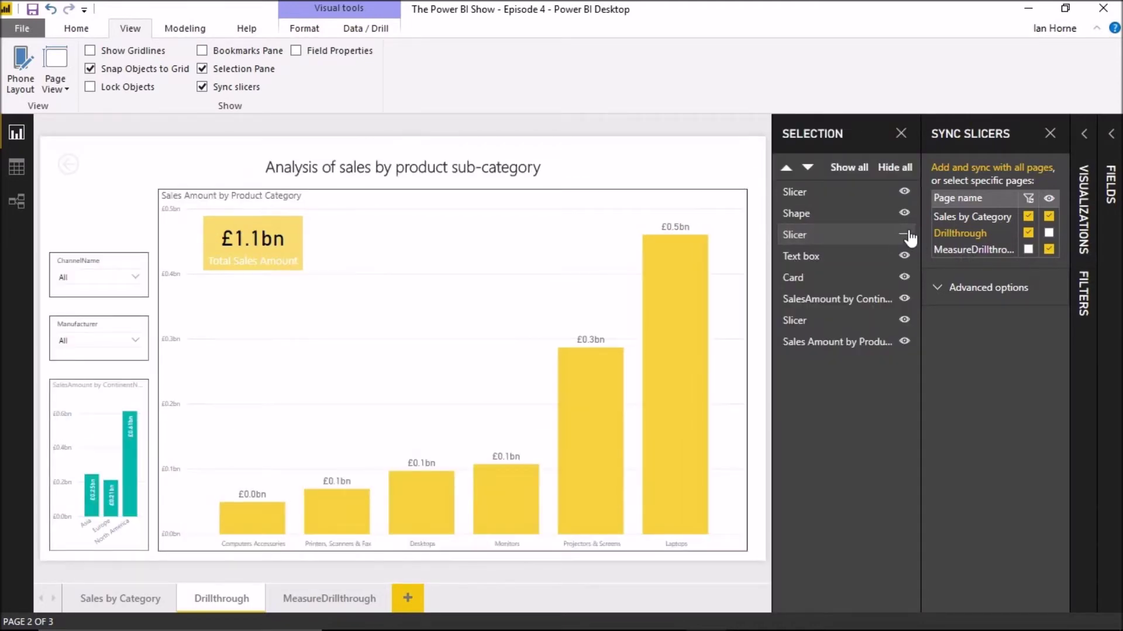
{"action": "left_click", "coordinate": [1050, 232]}
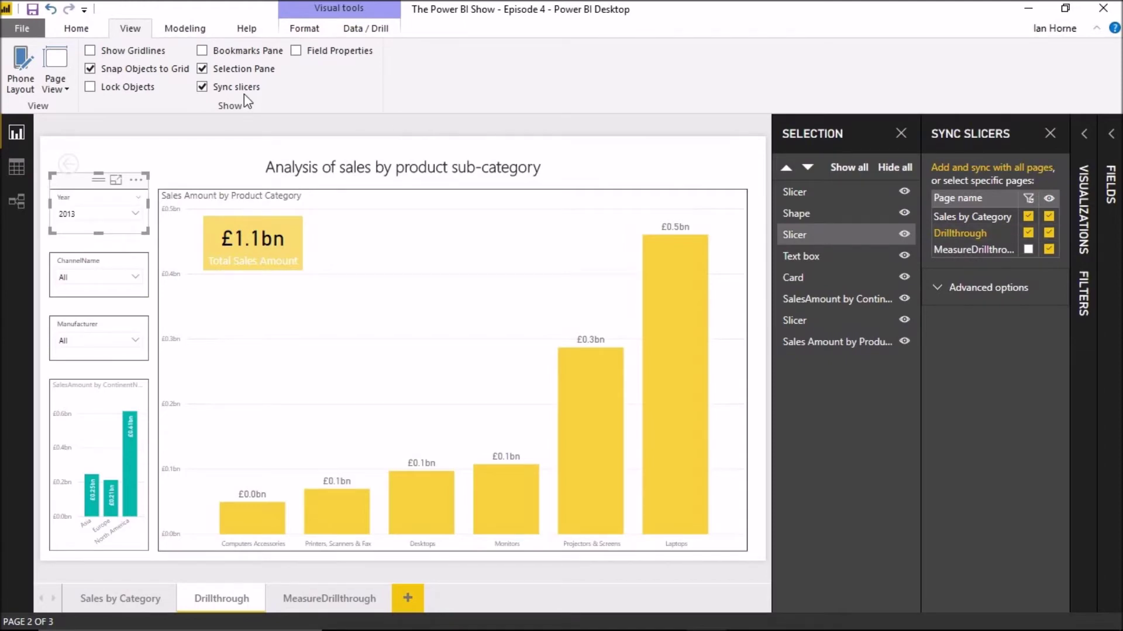
{"action": "left_click", "coordinate": [232, 69]}
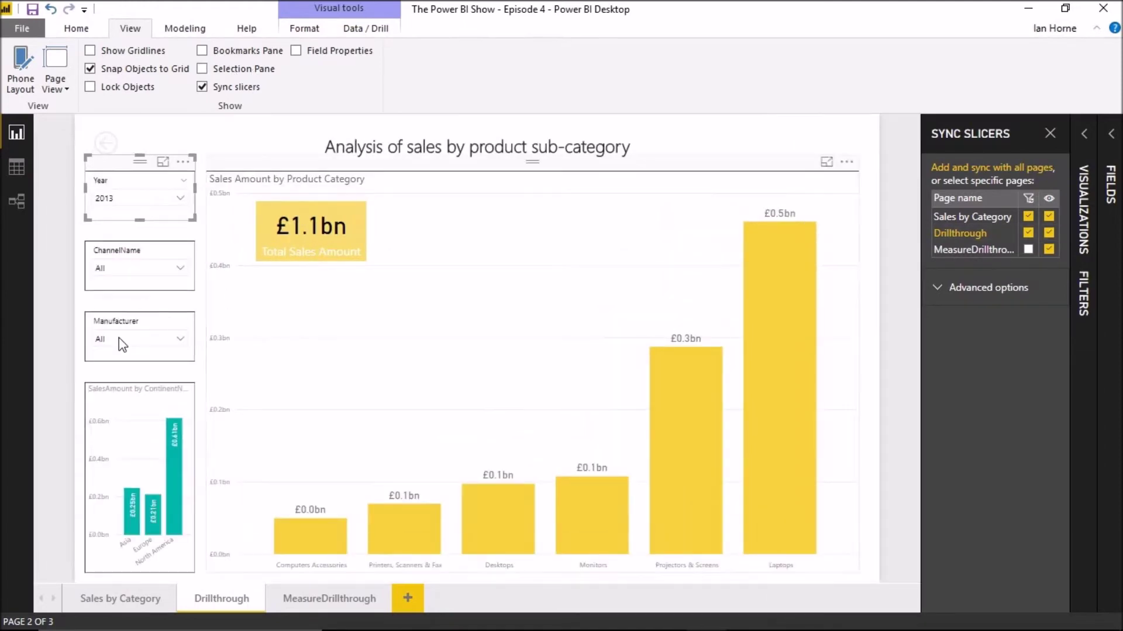
- Sync the ChannelName and Manufacturer slicers of the Sales by Category page with the Drillthrough page
{"action": "left_click", "coordinate": [158, 590]}
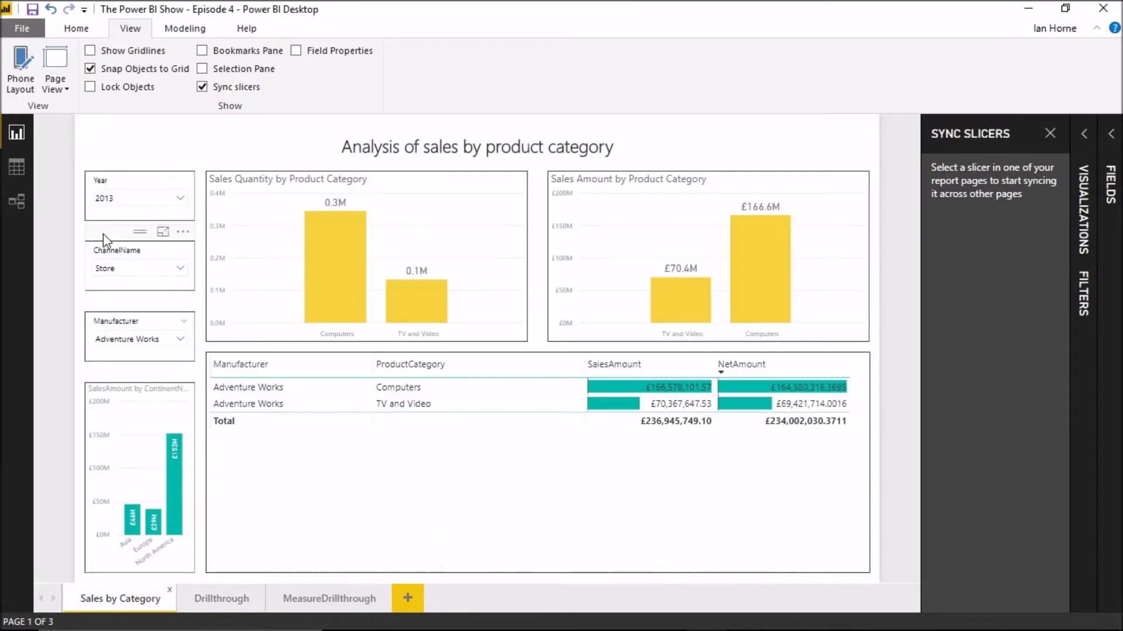
{"action": "left_click", "coordinate": [103, 233]}
{"action": "left_click", "coordinate": [1030, 233]}
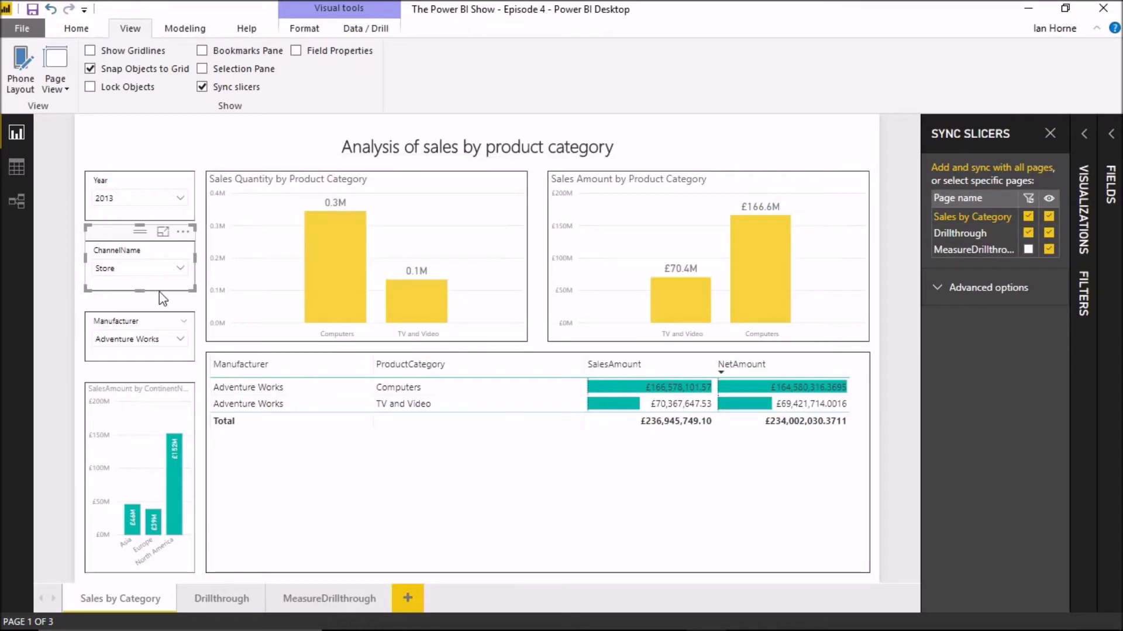
{"action": "left_click", "coordinate": [94, 309]}
{"action": "left_click", "coordinate": [1028, 233]}
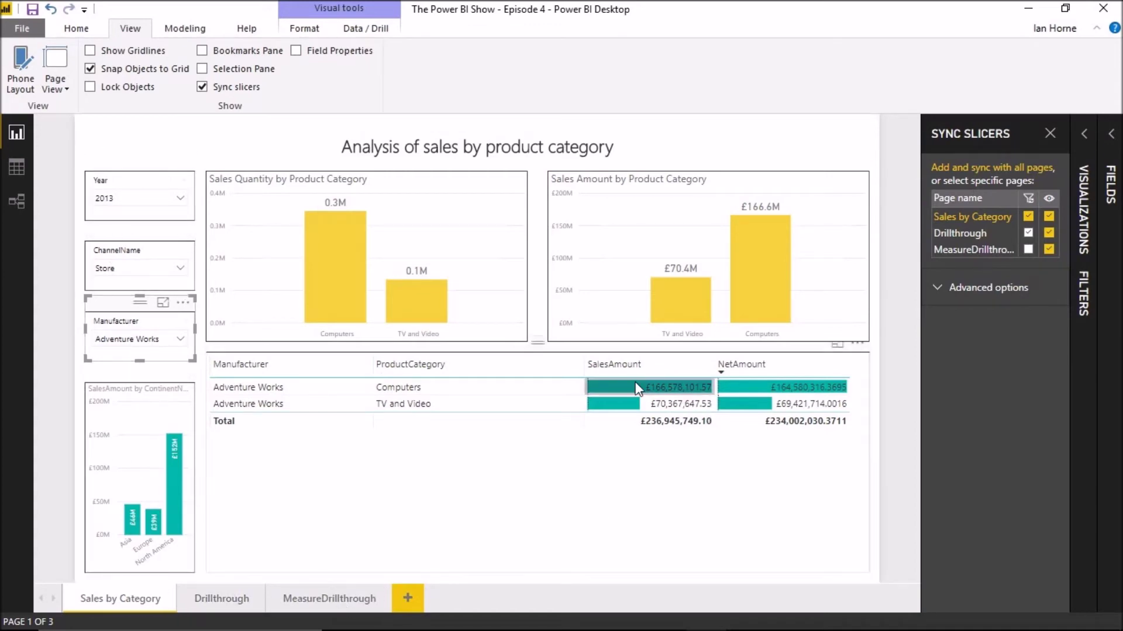
- Drill through to the Drillthrough page from the TV and Video column of the Sales Amount by Product Category chart
{"action": "mouse_move", "coordinate": [763, 246]}
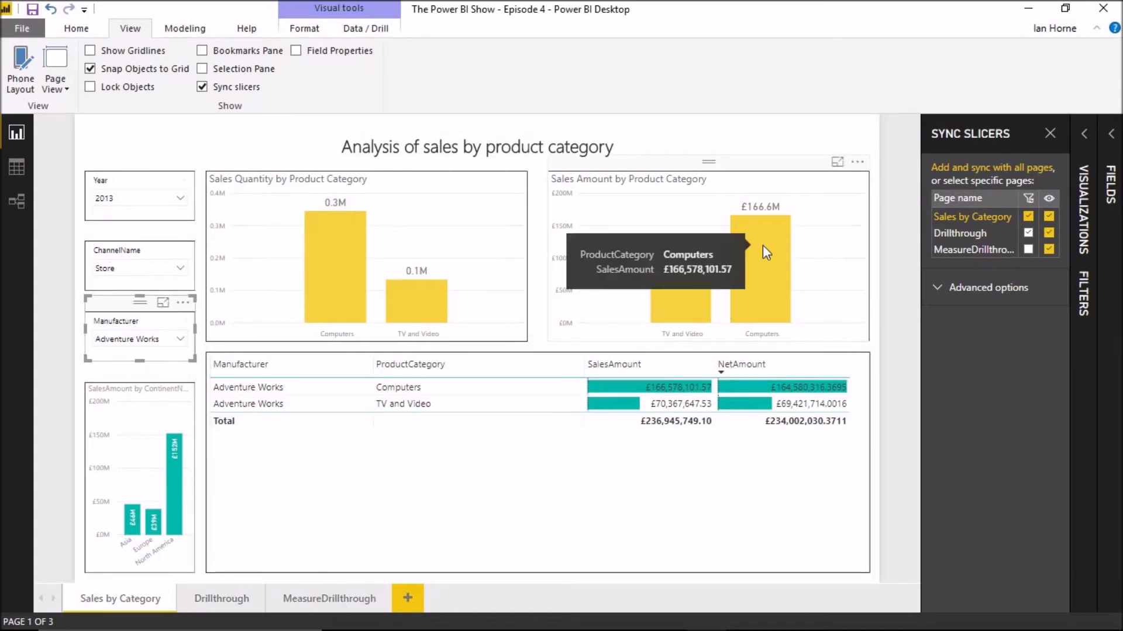
{"action": "right_click", "coordinate": [684, 287]}
{"action": "mouse_move", "coordinate": [737, 391]}
{"action": "left_click", "coordinate": [842, 392]}
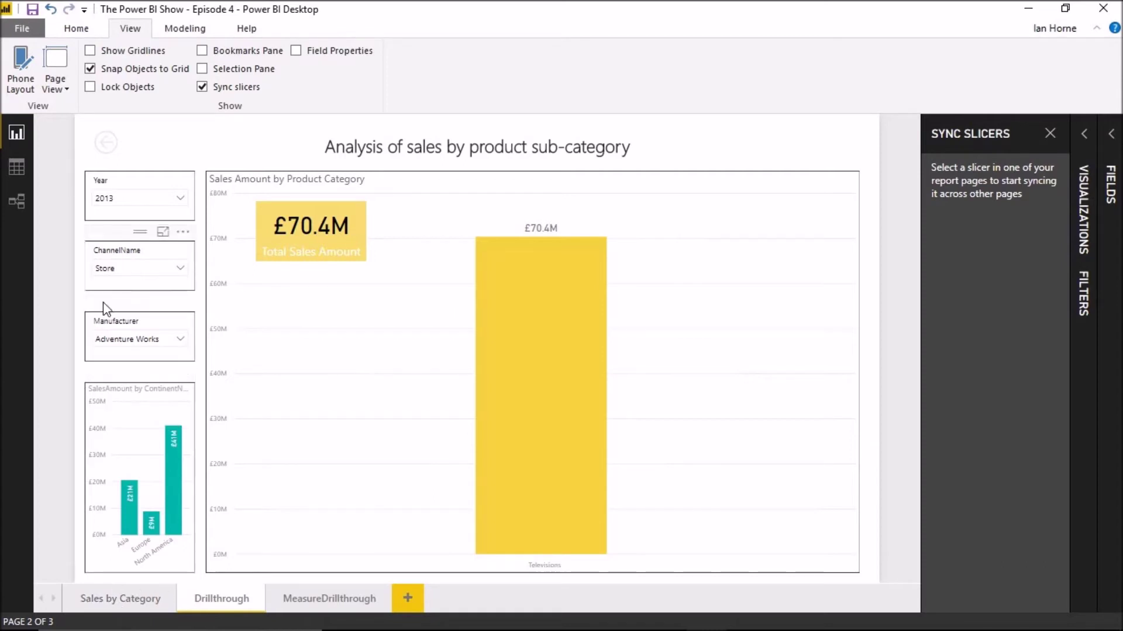
- Return to Sales by Category, highlight North America in the continent chart and drill through from the TV and Video sales amount column
{"action": "left_click", "coordinate": [115, 139], "text": "ctrl"}
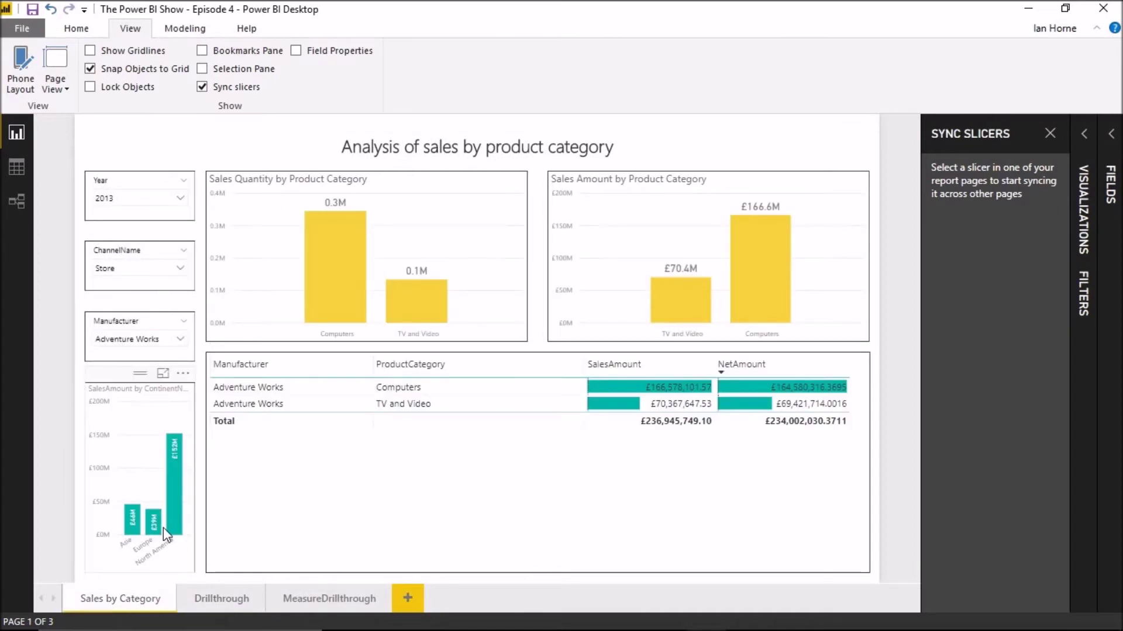
{"action": "mouse_move", "coordinate": [167, 520]}
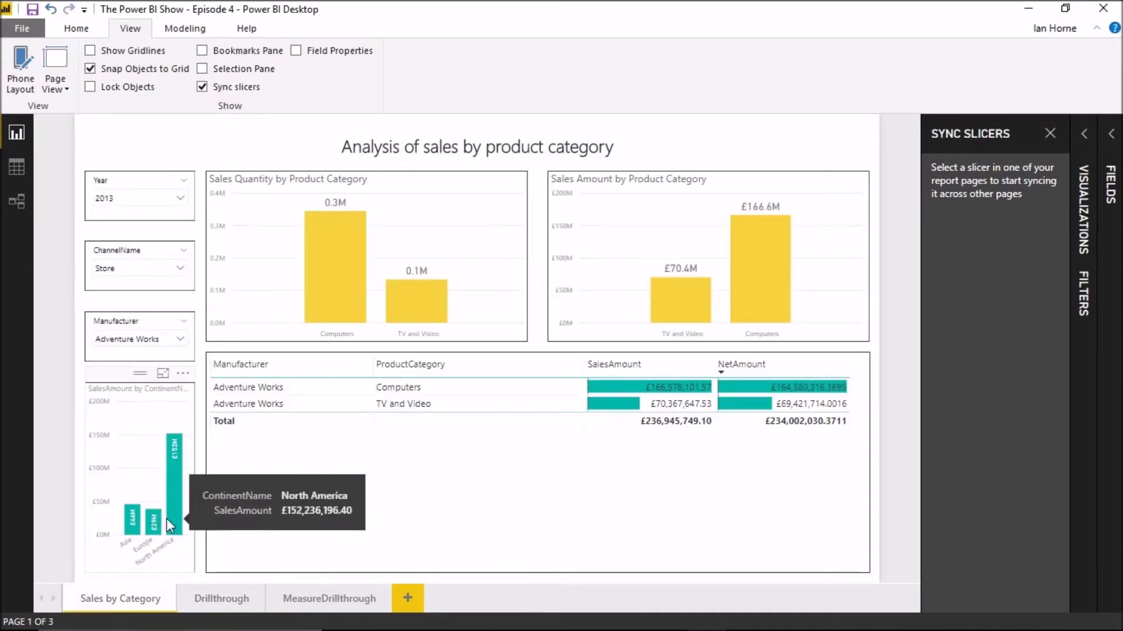
{"action": "right_click", "coordinate": [174, 472]}
{"action": "left_click", "coordinate": [174, 462]}
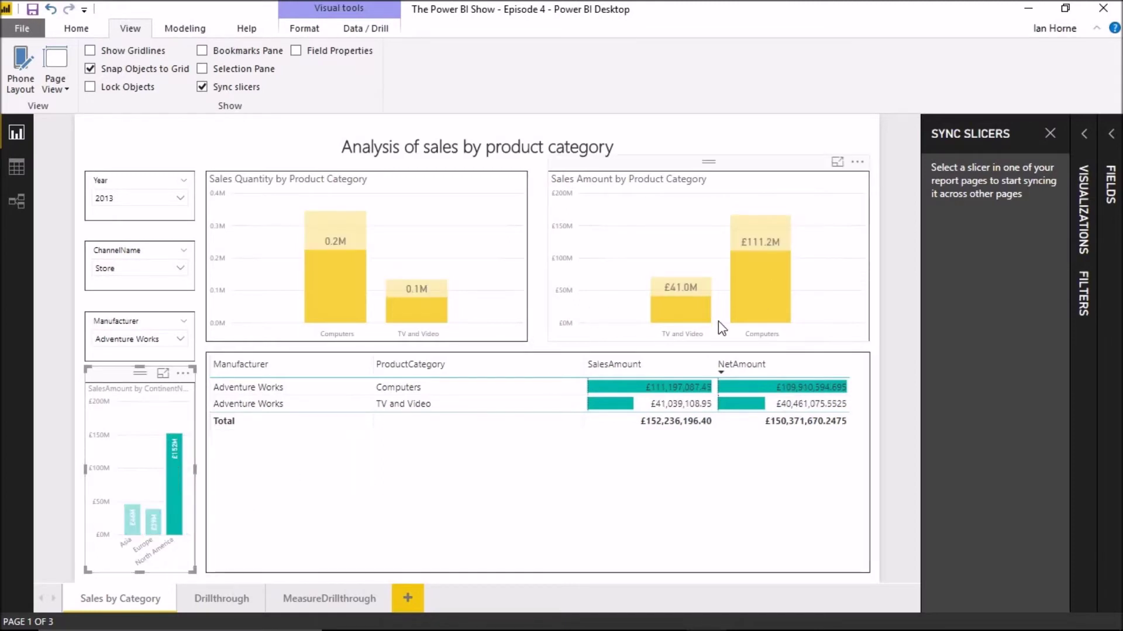
{"action": "mouse_move", "coordinate": [679, 306]}
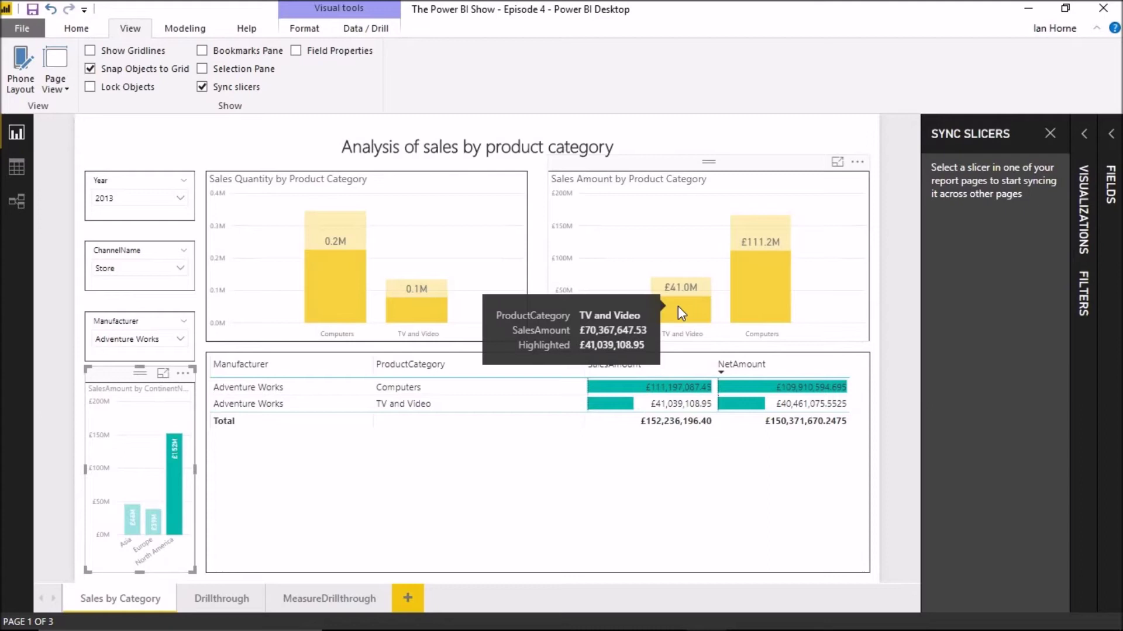
{"action": "right_click", "coordinate": [678, 307]}
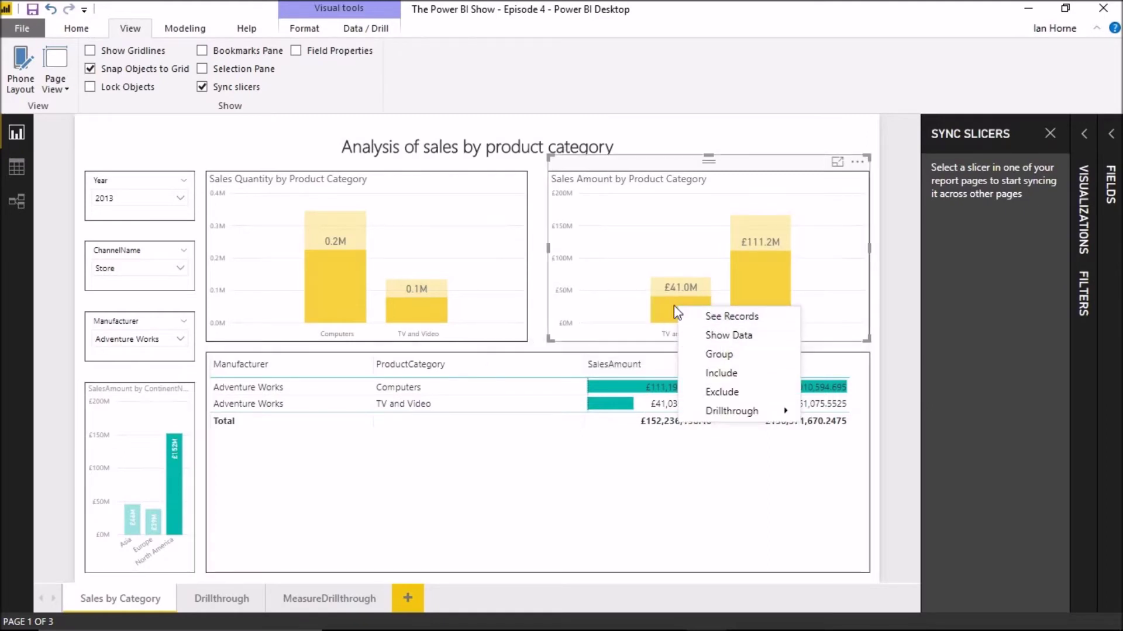
{"action": "mouse_move", "coordinate": [757, 412]}
{"action": "left_click", "coordinate": [854, 415]}
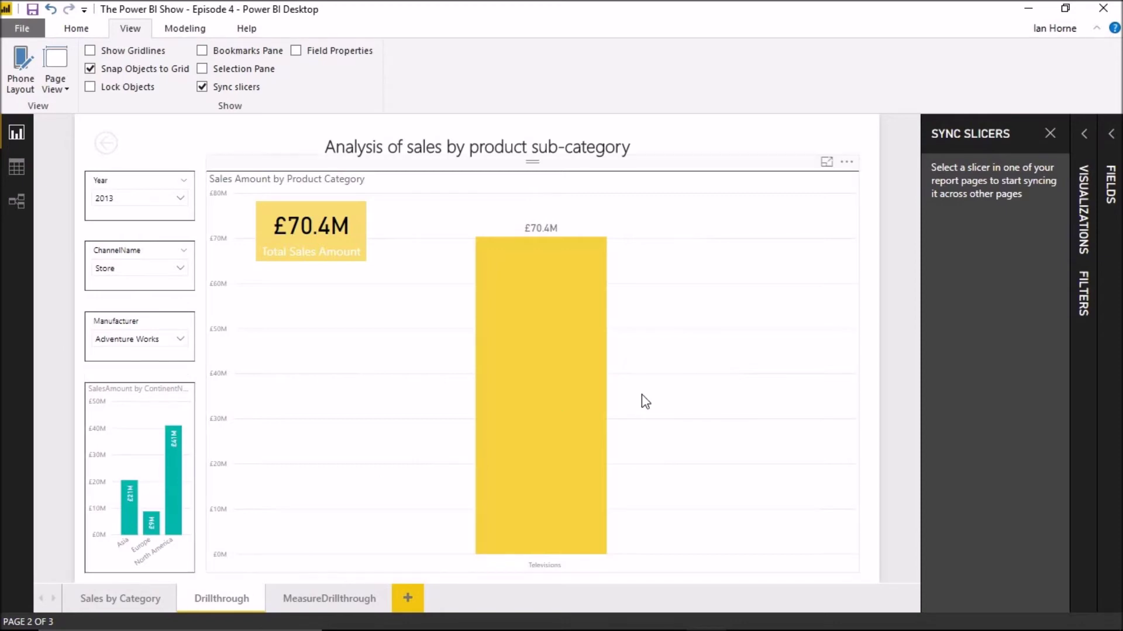
- Expand the Visualizations pane and turn on keeping all filters for drillthrough on the Drillthrough page
{"action": "left_click", "coordinate": [1083, 138]}
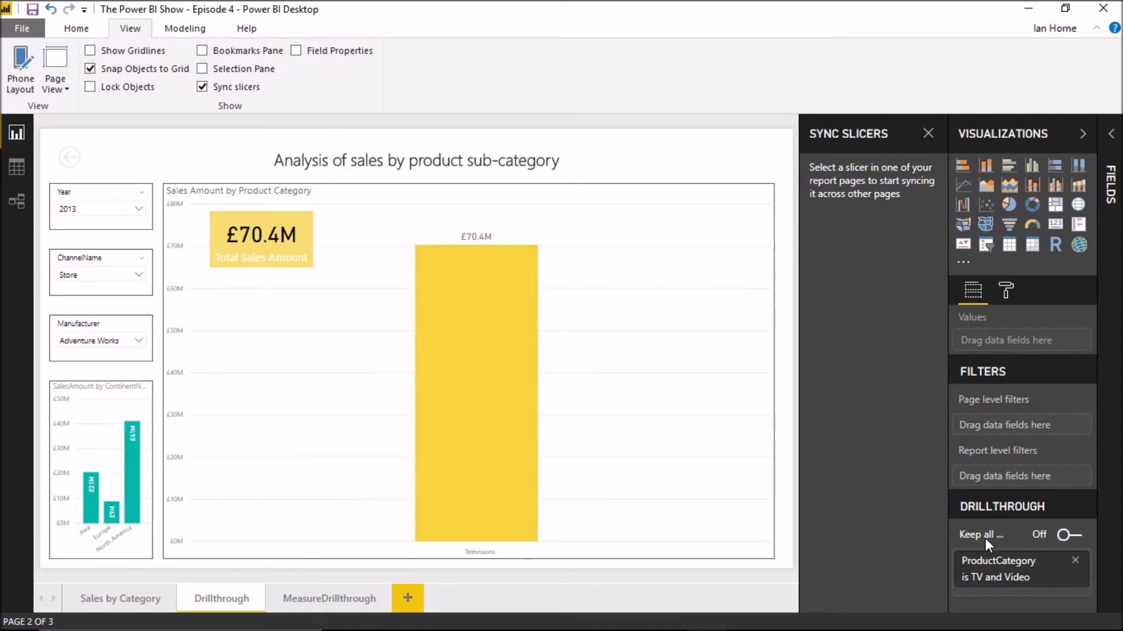
{"action": "mouse_move", "coordinate": [984, 539]}
{"action": "left_click", "coordinate": [1065, 535]}
- Highlight North America on the Sales by Category page and drill through from TV and Video with all filters kept
{"action": "left_click", "coordinate": [120, 598]}
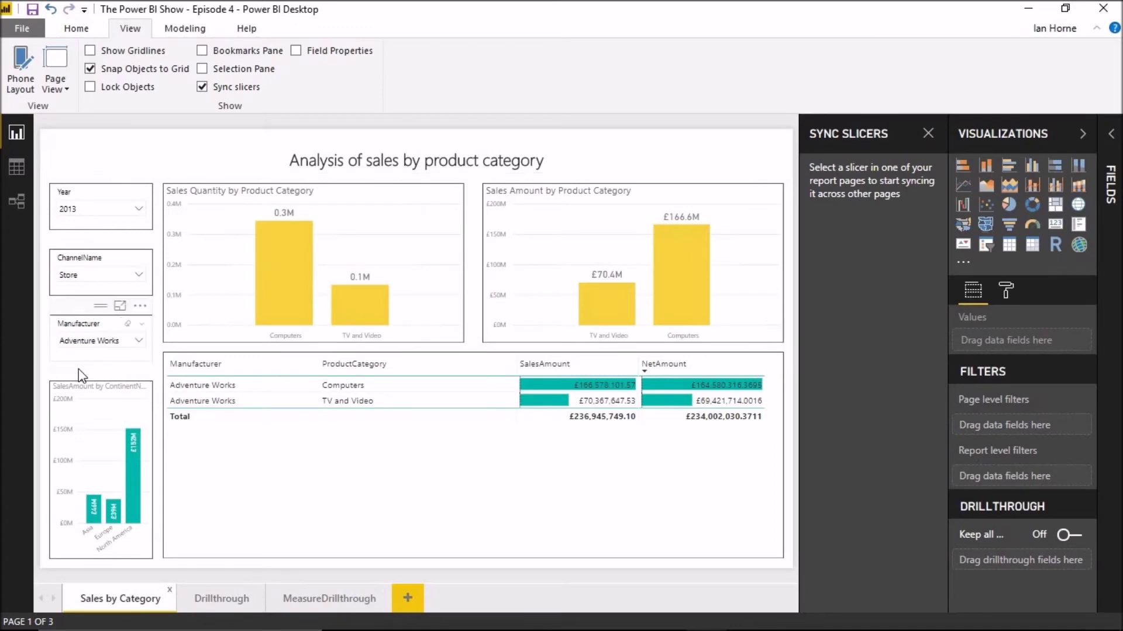
{"action": "mouse_move", "coordinate": [131, 466]}
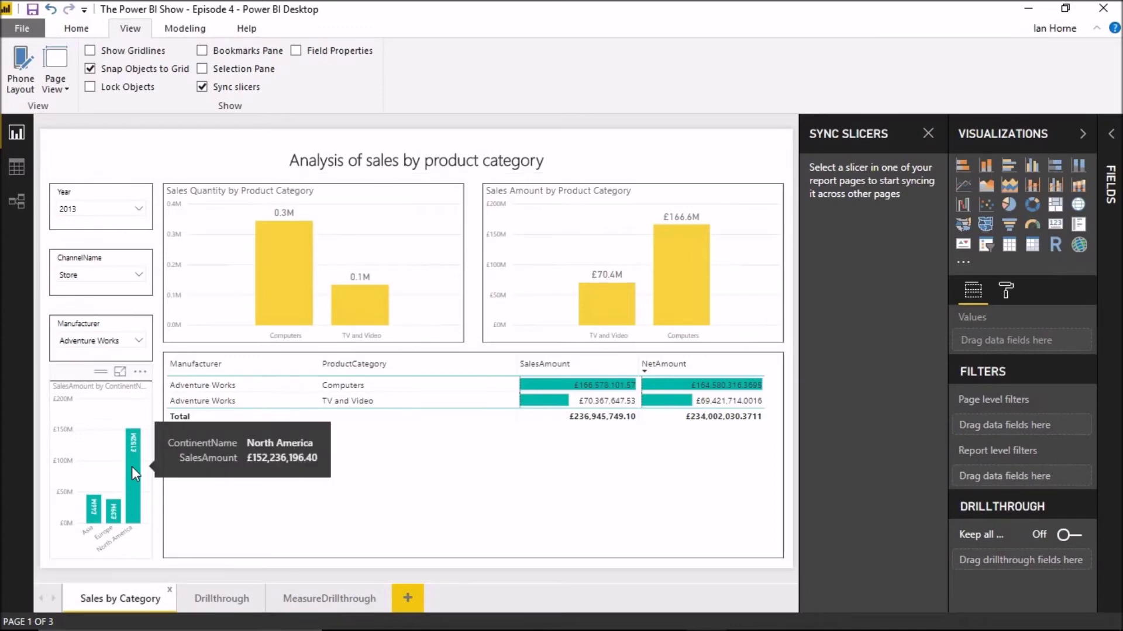
{"action": "left_click", "coordinate": [132, 466]}
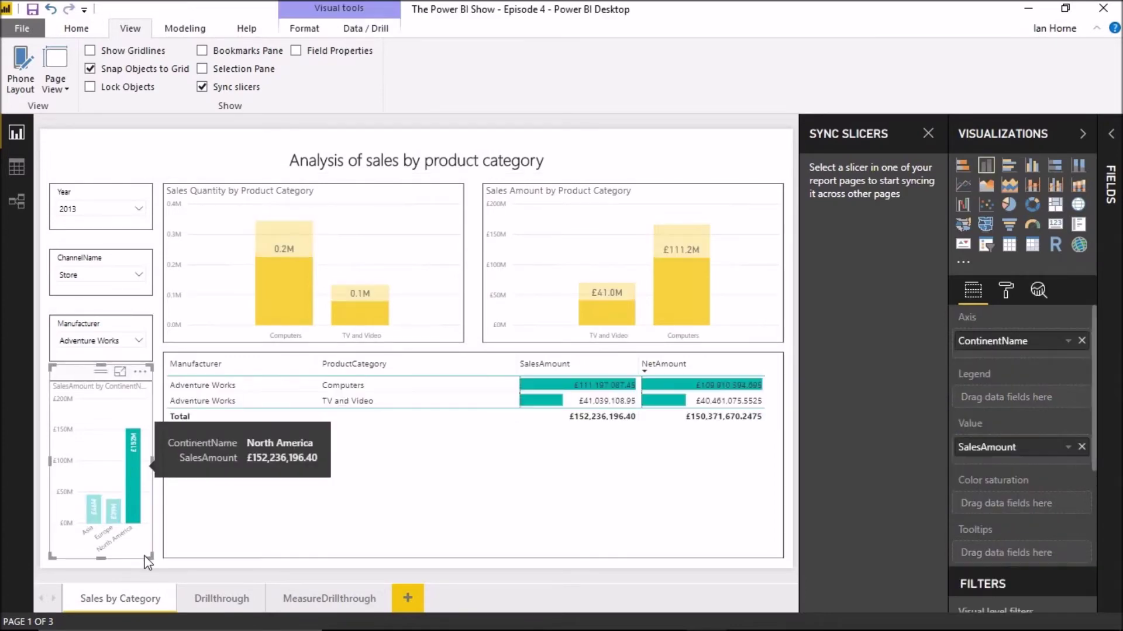
{"action": "right_click", "coordinate": [609, 308]}
{"action": "mouse_move", "coordinate": [651, 420]}
{"action": "left_click", "coordinate": [785, 414]}
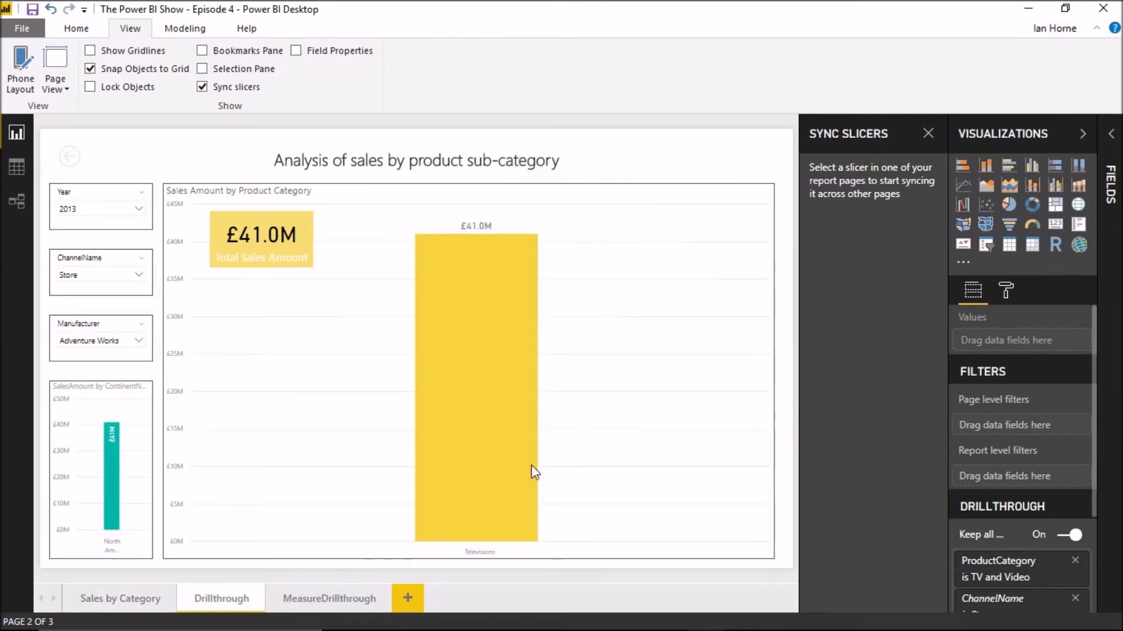
- Stop syncing the Drillthrough page's Year and ChannelName slicers with the Sales by Category page
{"action": "left_click", "coordinate": [74, 179]}
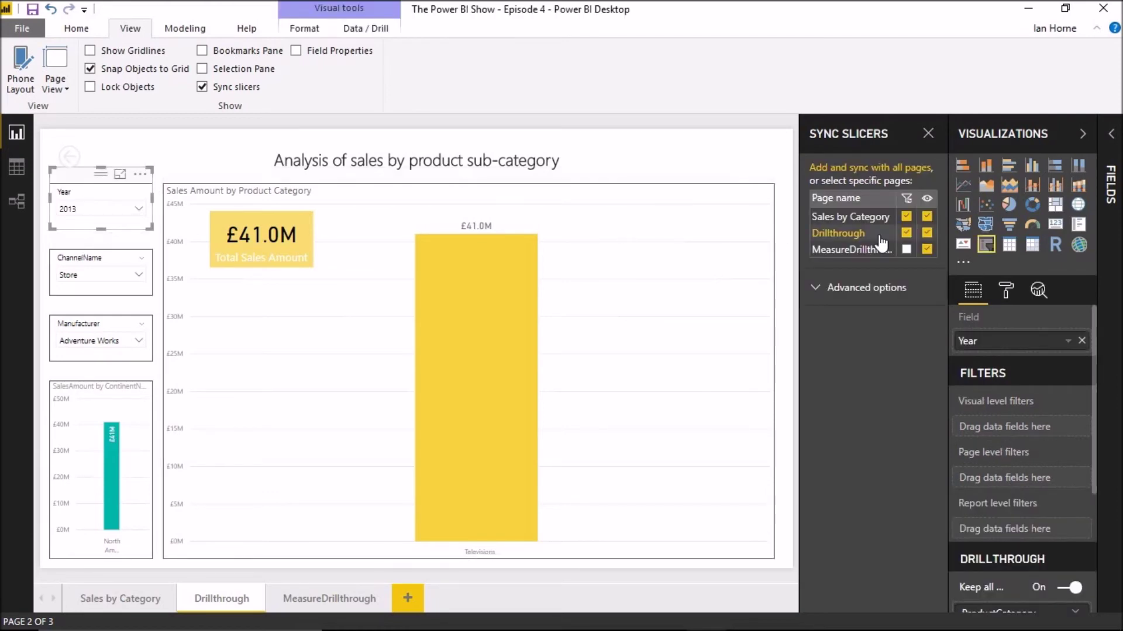
{"action": "left_click", "coordinate": [64, 243]}
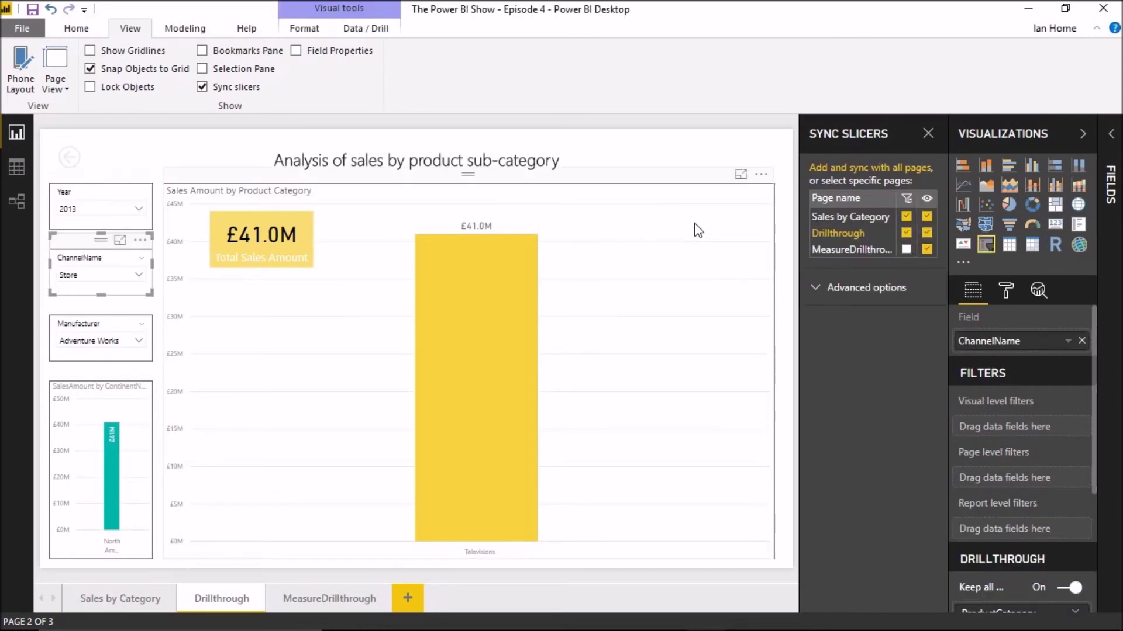
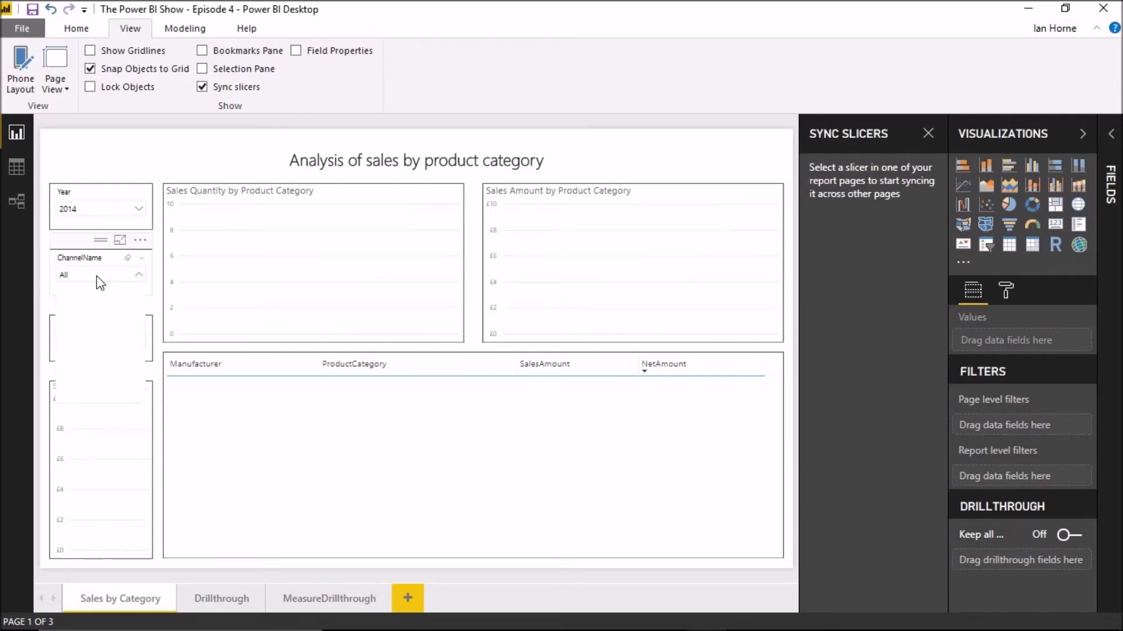
{"action": "left_click", "coordinate": [92, 342]}
{"action": "left_click", "coordinate": [93, 342]}
{"action": "left_click", "coordinate": [92, 357]}
- Set the Year slicer to 2012 on the Sales by Category page
{"action": "left_click", "coordinate": [76, 209]}
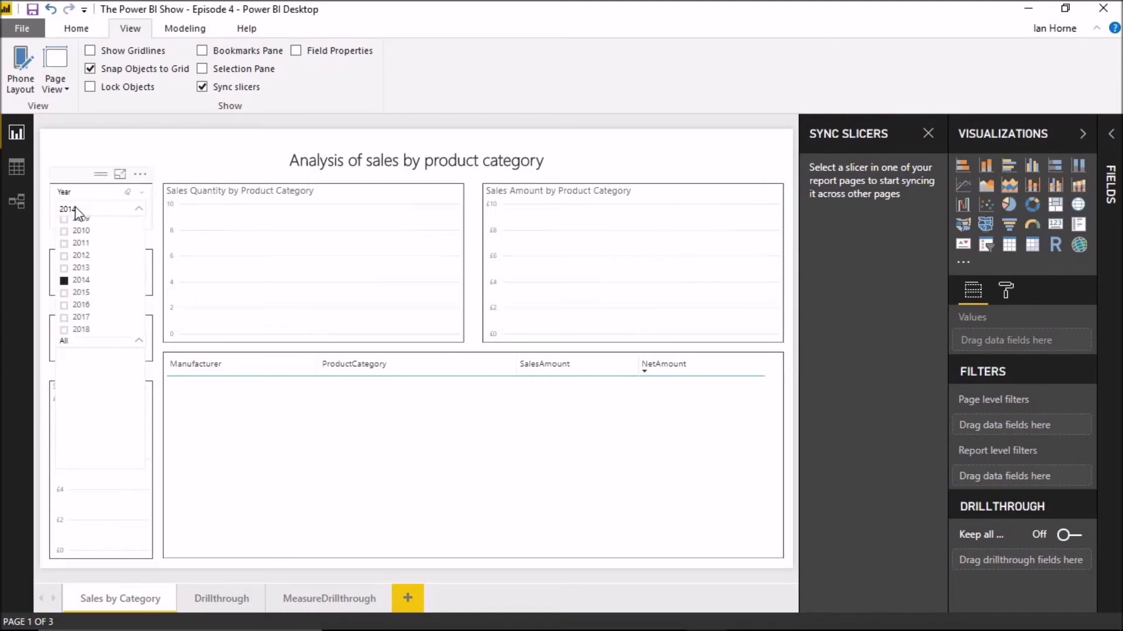
{"action": "left_click", "coordinate": [65, 281]}
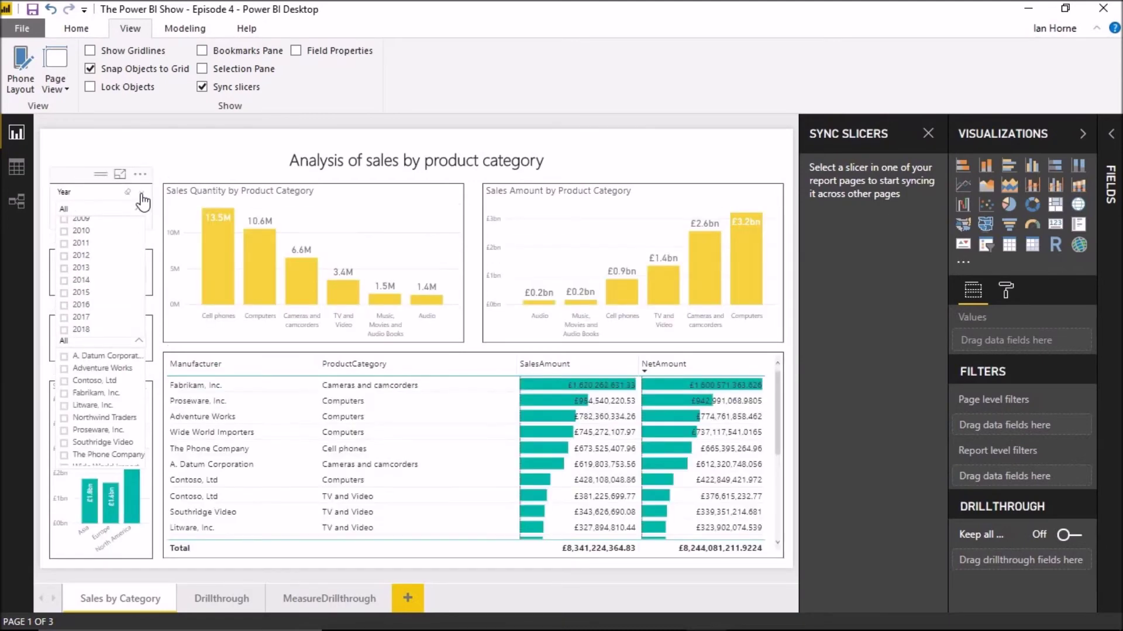
{"action": "left_click", "coordinate": [80, 280]}
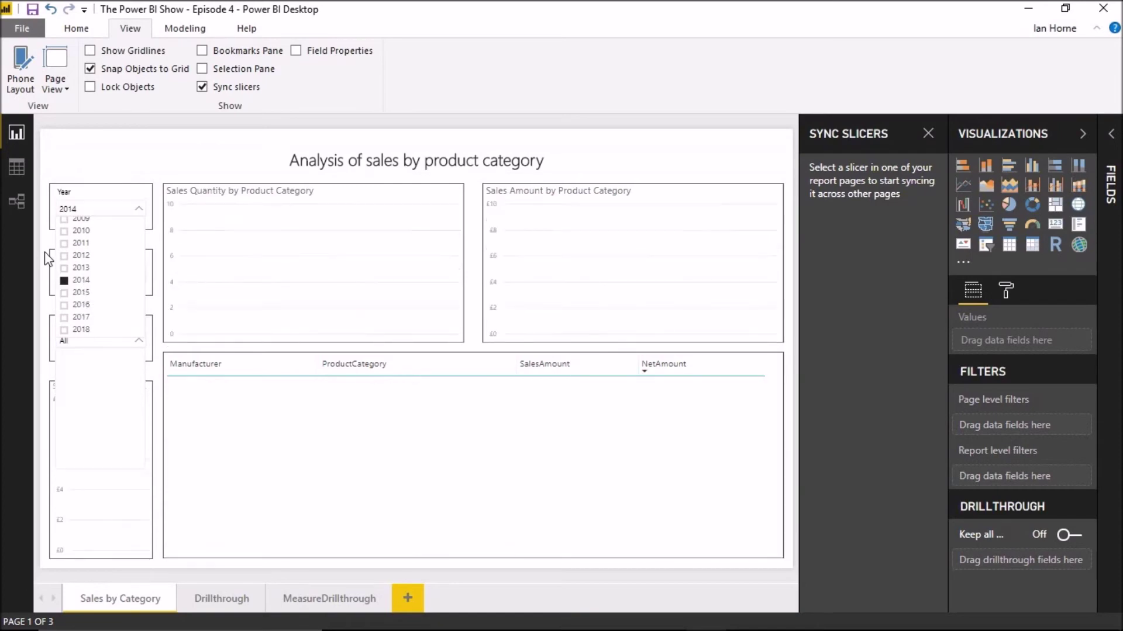
{"action": "left_click", "coordinate": [80, 255]}
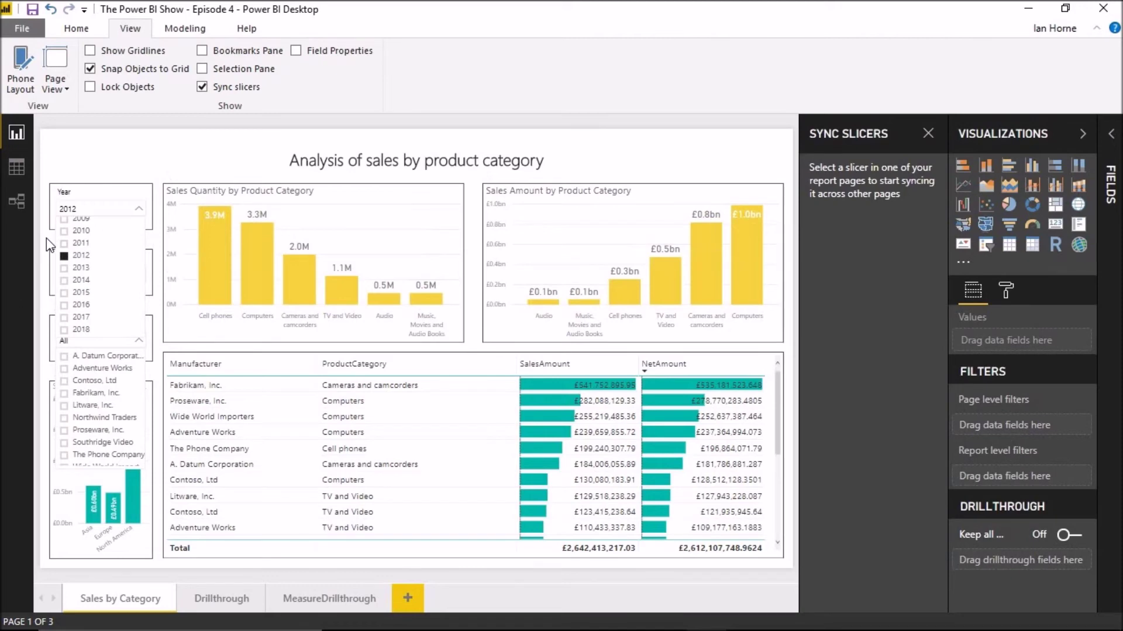
{"action": "left_click", "coordinate": [47, 237]}
- Set the ChannelName slicer to Online and the Manufacturer slicer to Contoso, Ltd on the Sales by Category page
{"action": "left_click", "coordinate": [84, 275]}
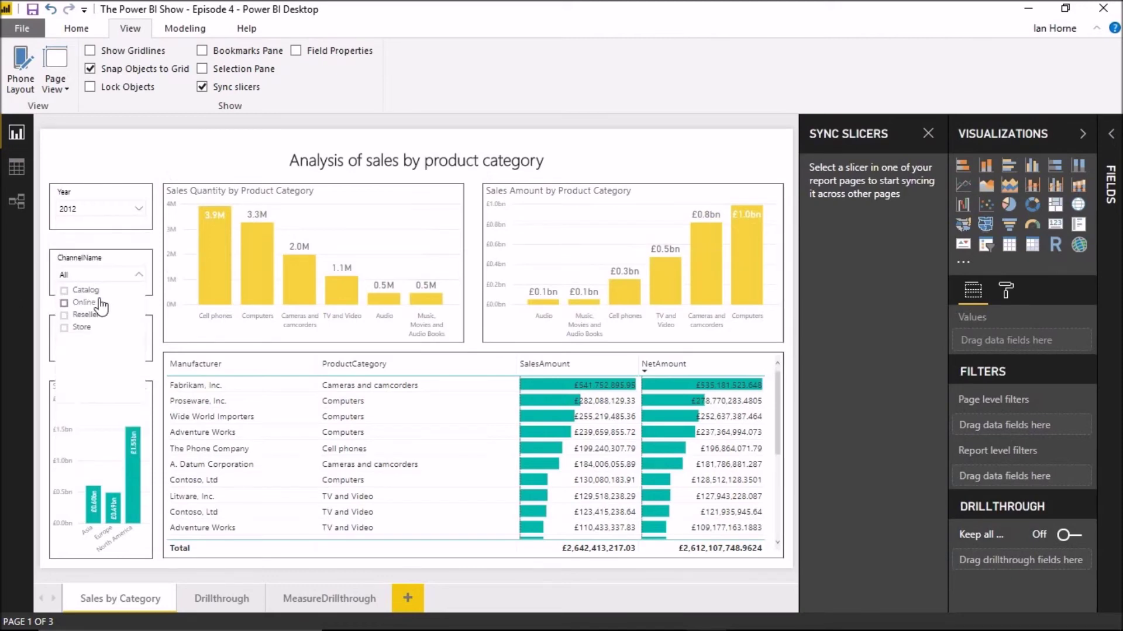
{"action": "left_click", "coordinate": [83, 302]}
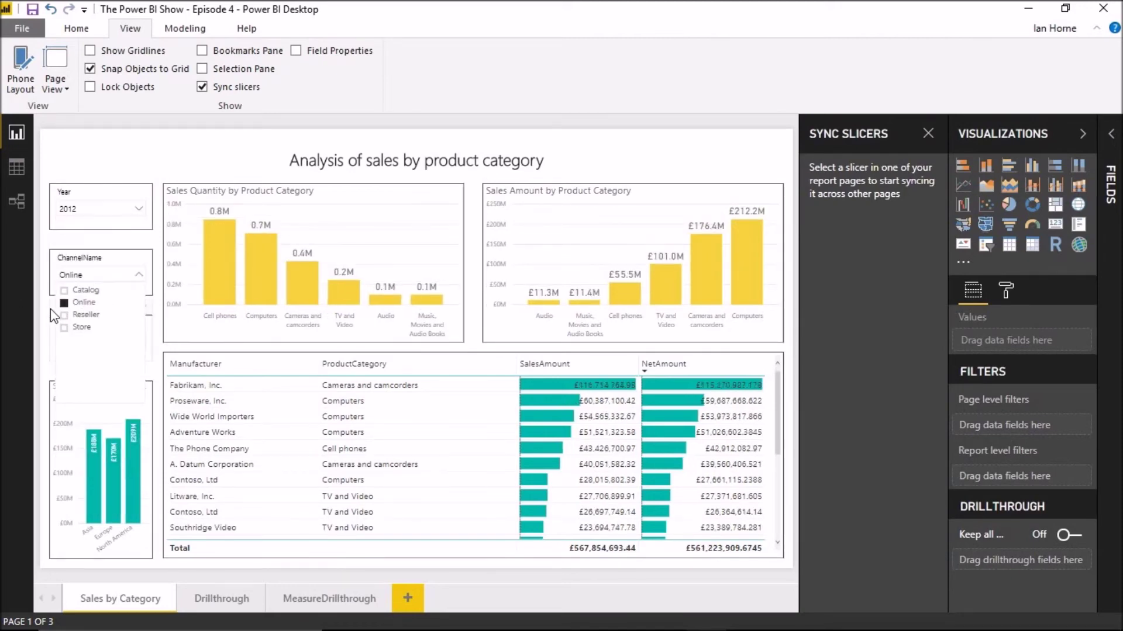
{"action": "left_click", "coordinate": [50, 308]}
{"action": "left_click", "coordinate": [79, 343]}
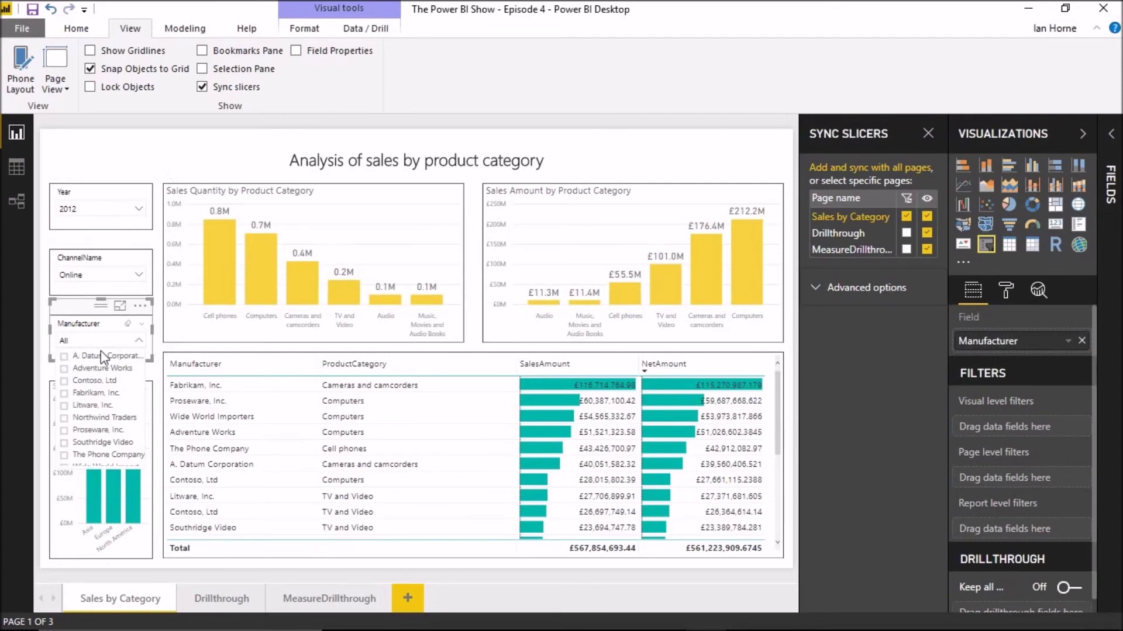
{"action": "left_click", "coordinate": [101, 380]}
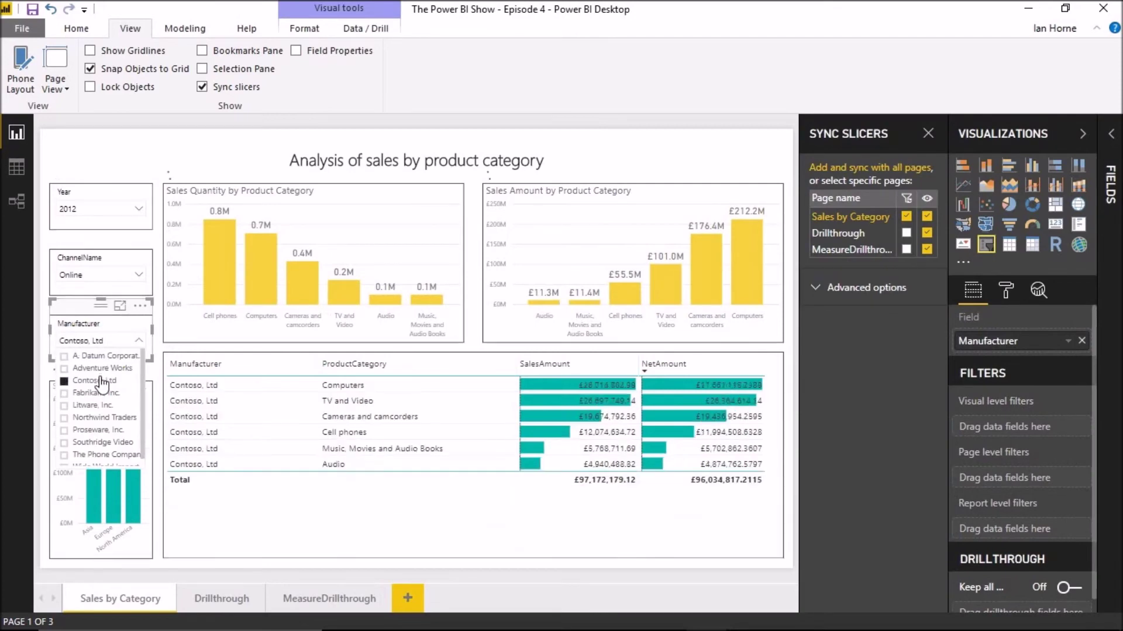
{"action": "left_click", "coordinate": [43, 459]}
- Highlight Europe in the continent chart and drill through from the Cell phones column of the sales amount chart
{"action": "left_click", "coordinate": [105, 493]}
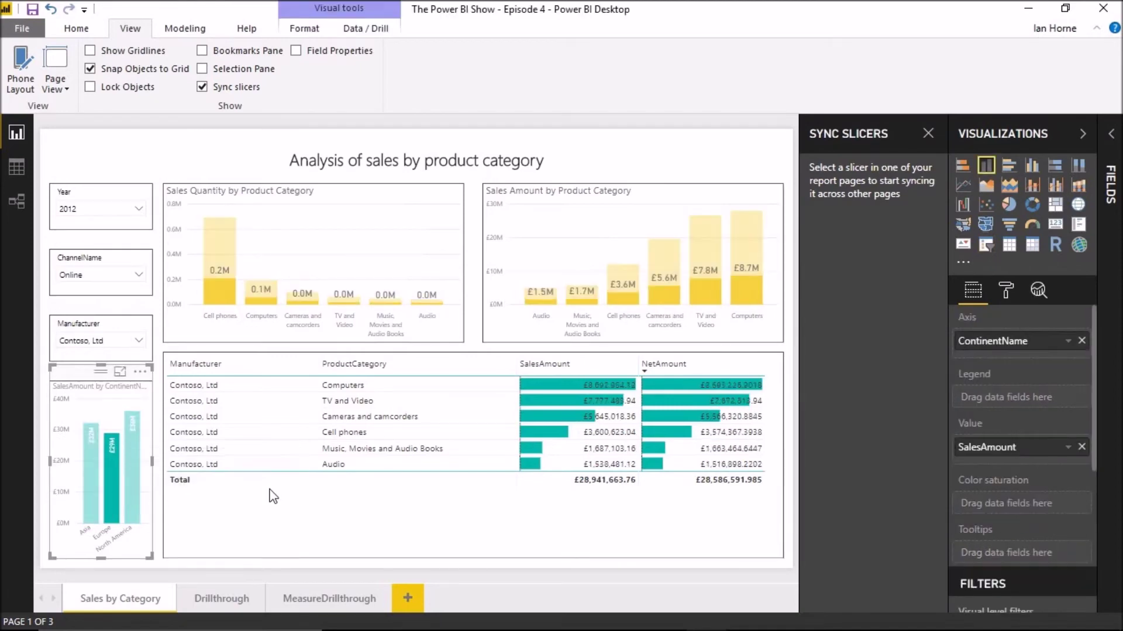
{"action": "right_click", "coordinate": [630, 304]}
{"action": "mouse_move", "coordinate": [682, 403]}
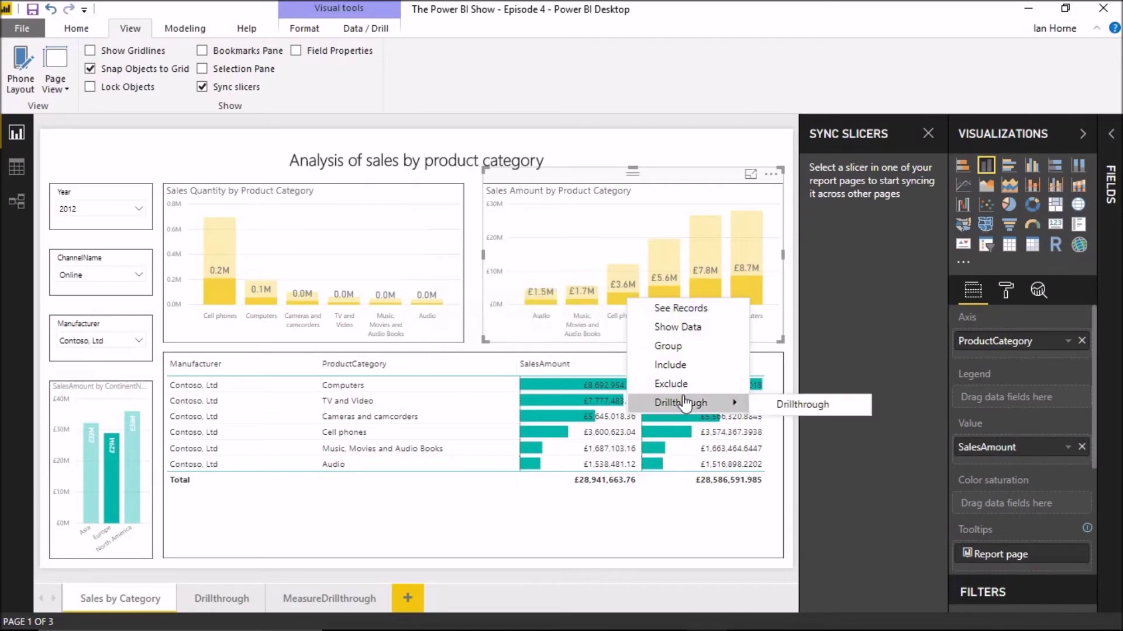
{"action": "left_click", "coordinate": [800, 409]}
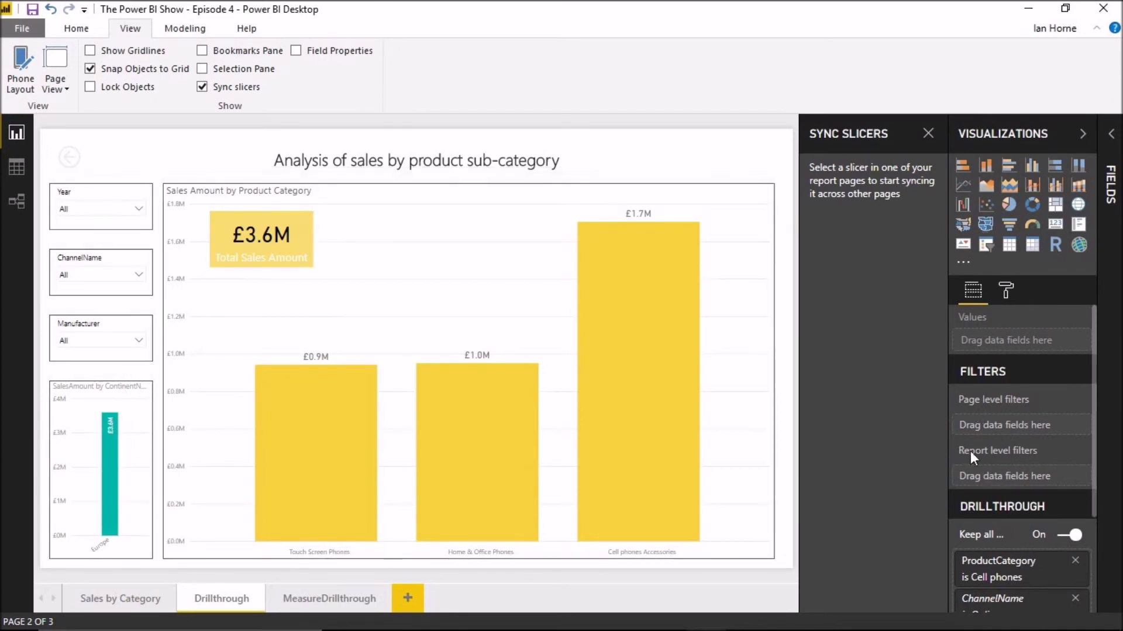
- Review the filters passed to the Drillthrough page and check the Year slicer's sync settings
{"action": "scroll", "coordinate": [970, 451], "scroll_direction": "down", "scroll_amount": 3}
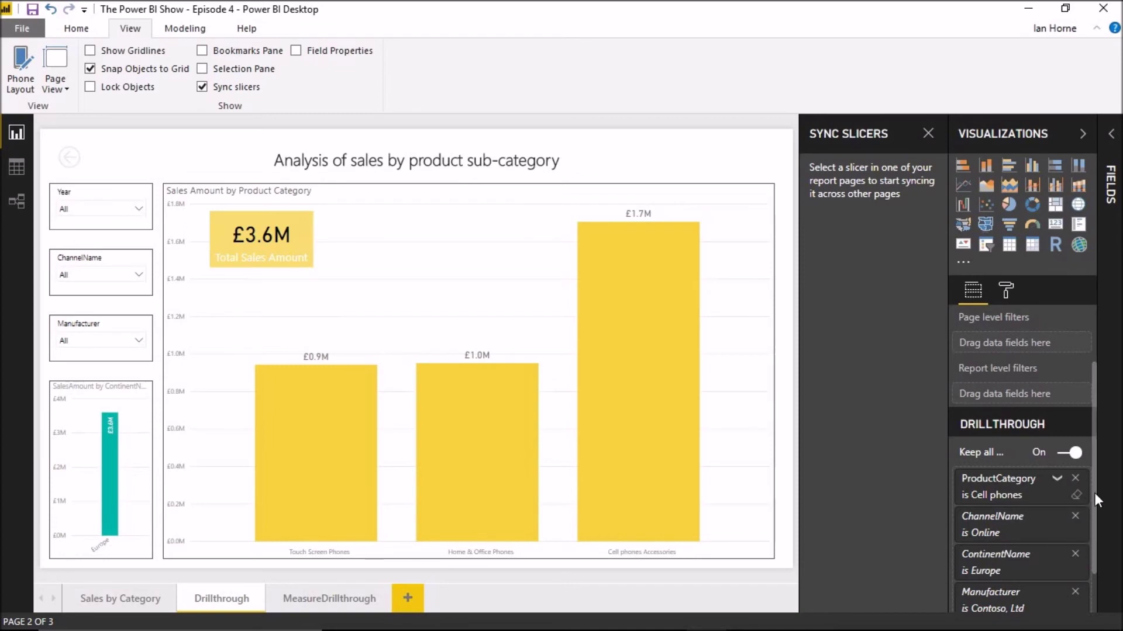
{"action": "scroll", "coordinate": [1095, 517], "scroll_direction": "down", "scroll_amount": 1}
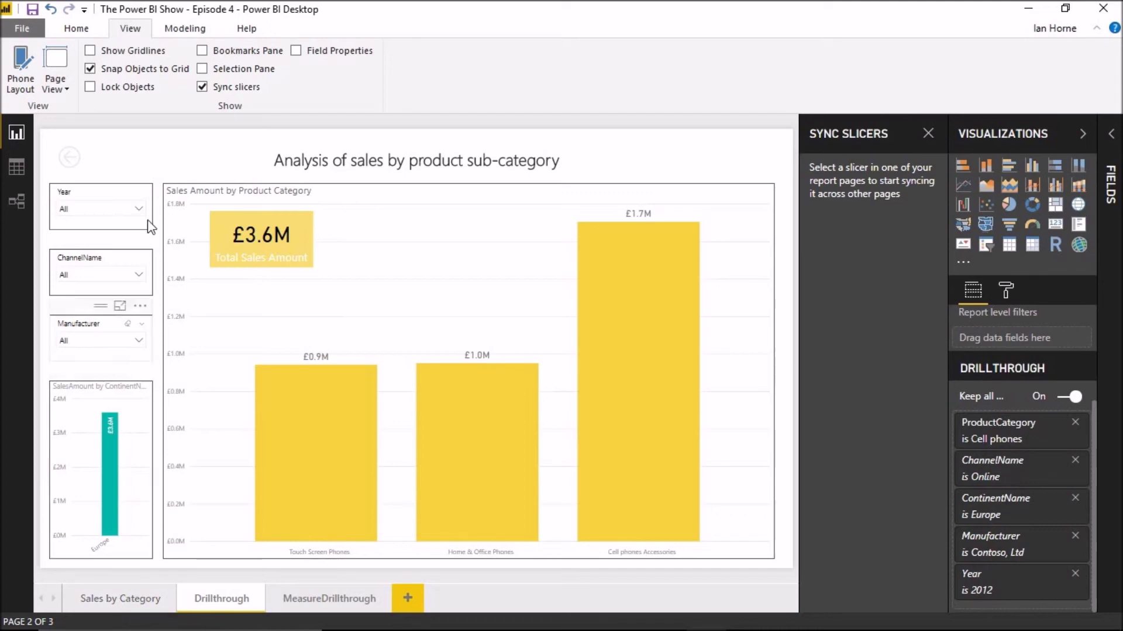
{"action": "left_click", "coordinate": [81, 183]}
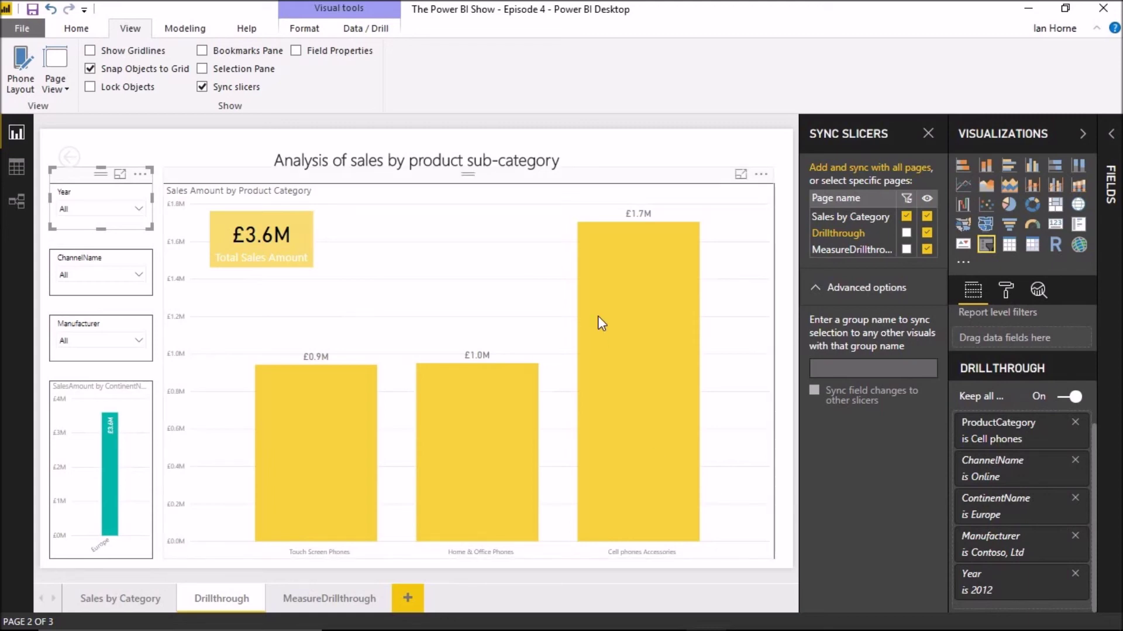
{"action": "mouse_move", "coordinate": [636, 303]}
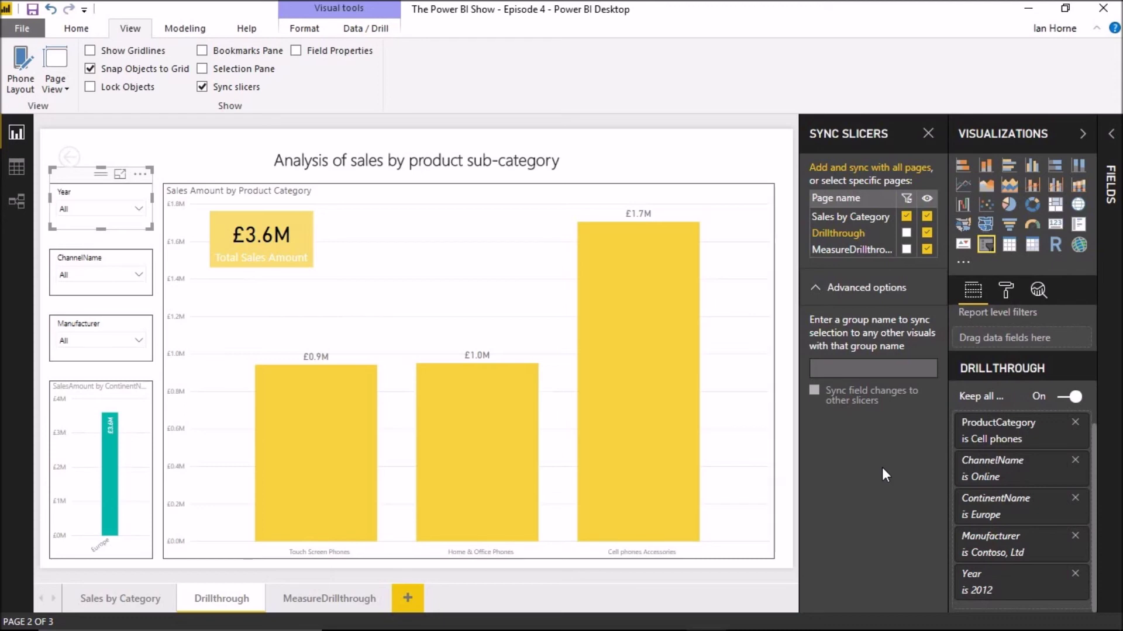
- Add the NetAmount measure from the Sales table as a drillthrough field on the MeasureDrillthrough page
{"action": "left_click", "coordinate": [117, 596]}
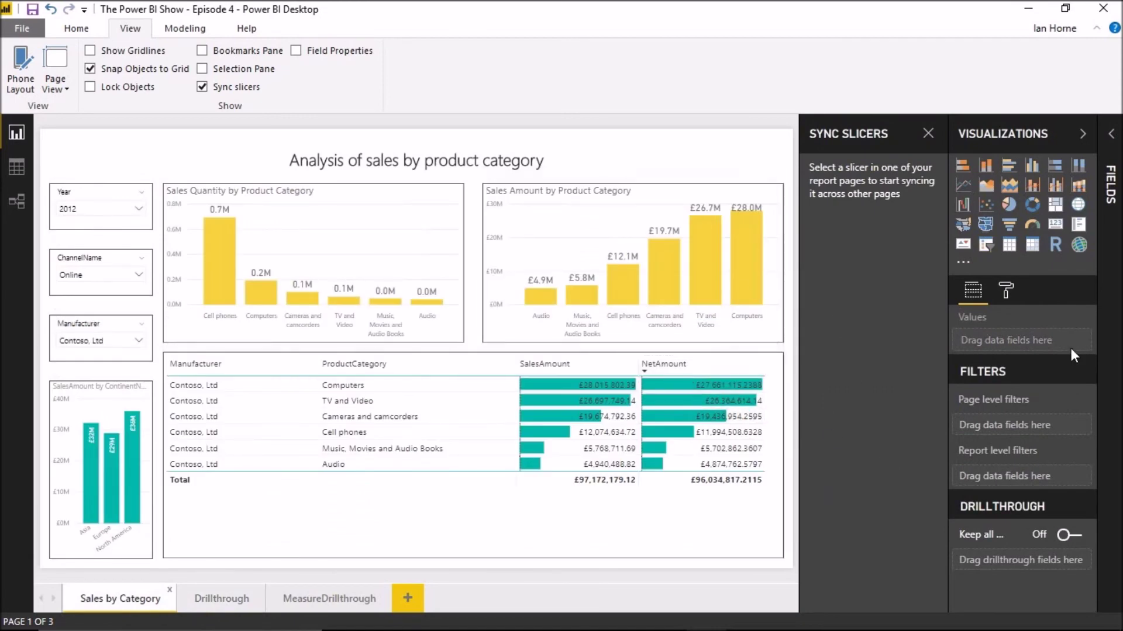
{"action": "left_click", "coordinate": [1115, 165]}
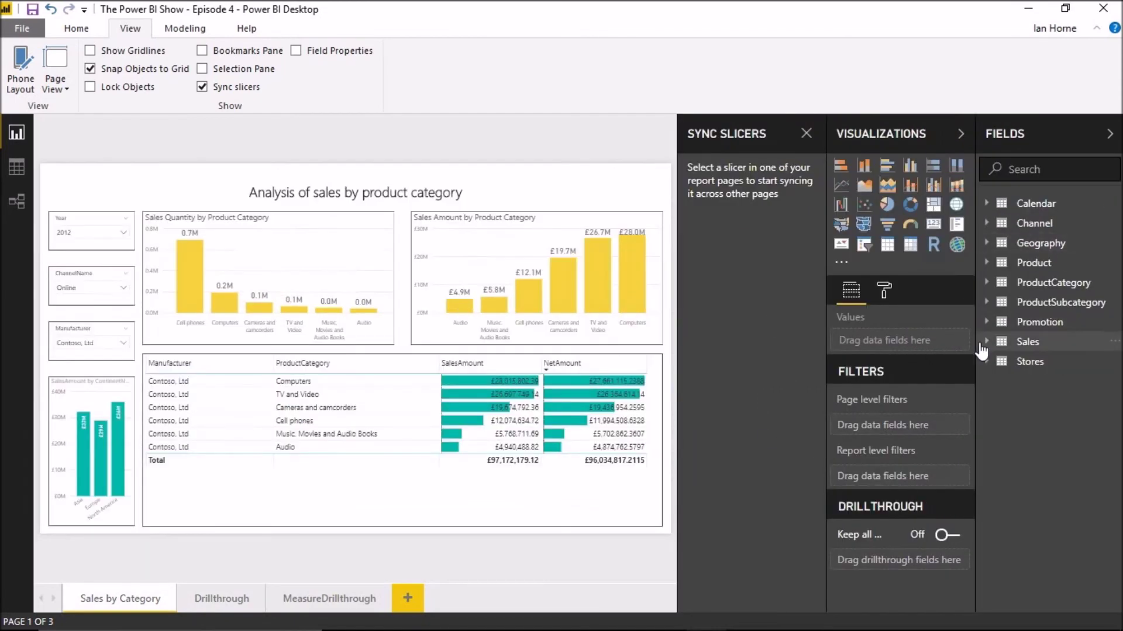
{"action": "left_click", "coordinate": [991, 343]}
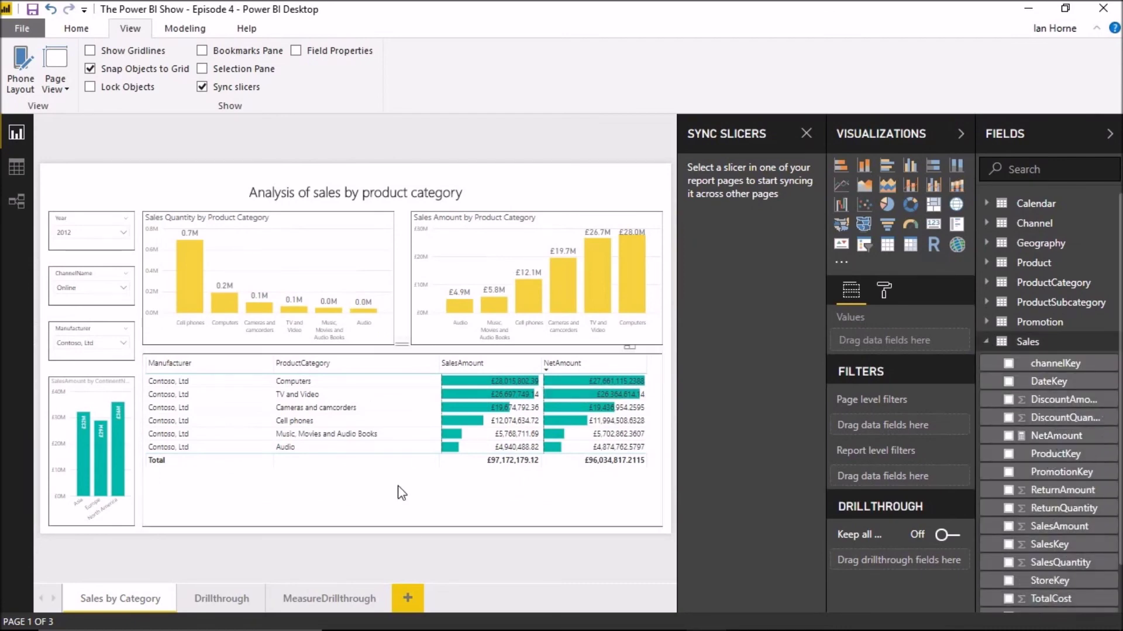
{"action": "left_click", "coordinate": [321, 601]}
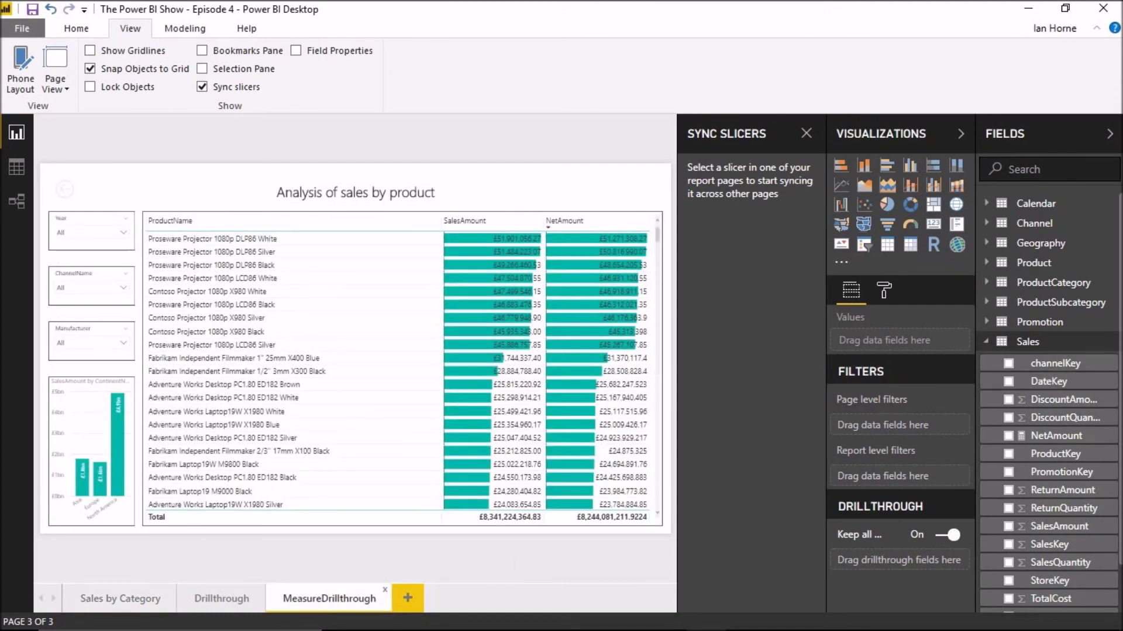
{"action": "left_click_drag", "start_coordinate": [1055, 438], "coordinate": [915, 568]}
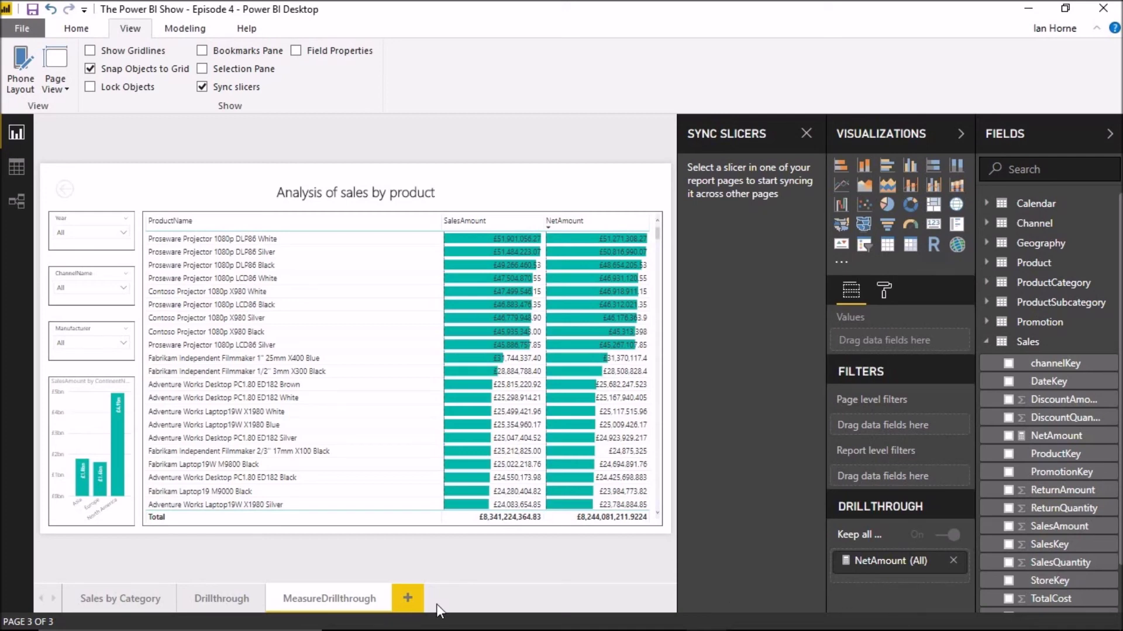
- Return to the Sales by Category page, close the slicer sync settings and collapse the visualization options
{"action": "left_click", "coordinate": [112, 601]}
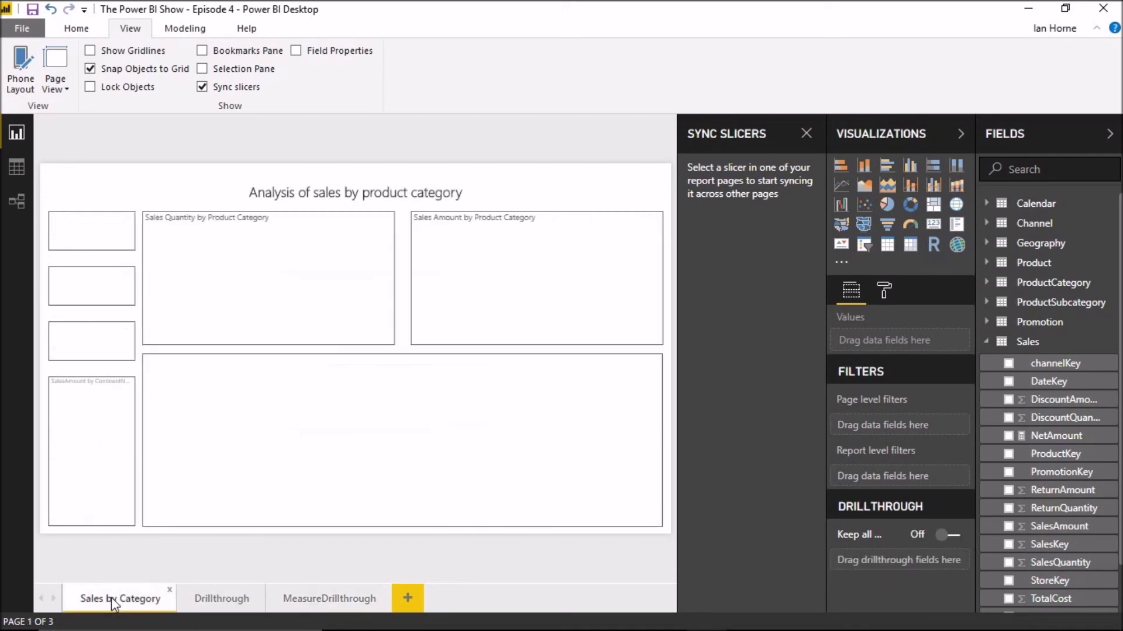
{"action": "left_click", "coordinate": [807, 134]}
{"action": "left_click", "coordinate": [935, 130]}
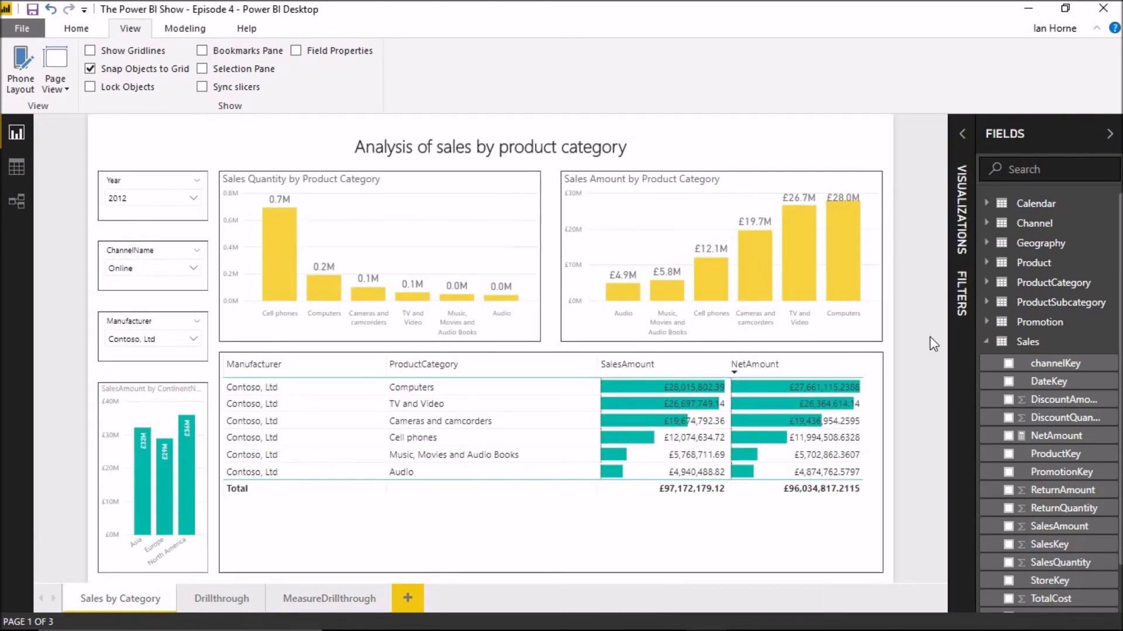
{"action": "left_click", "coordinate": [130, 200]}
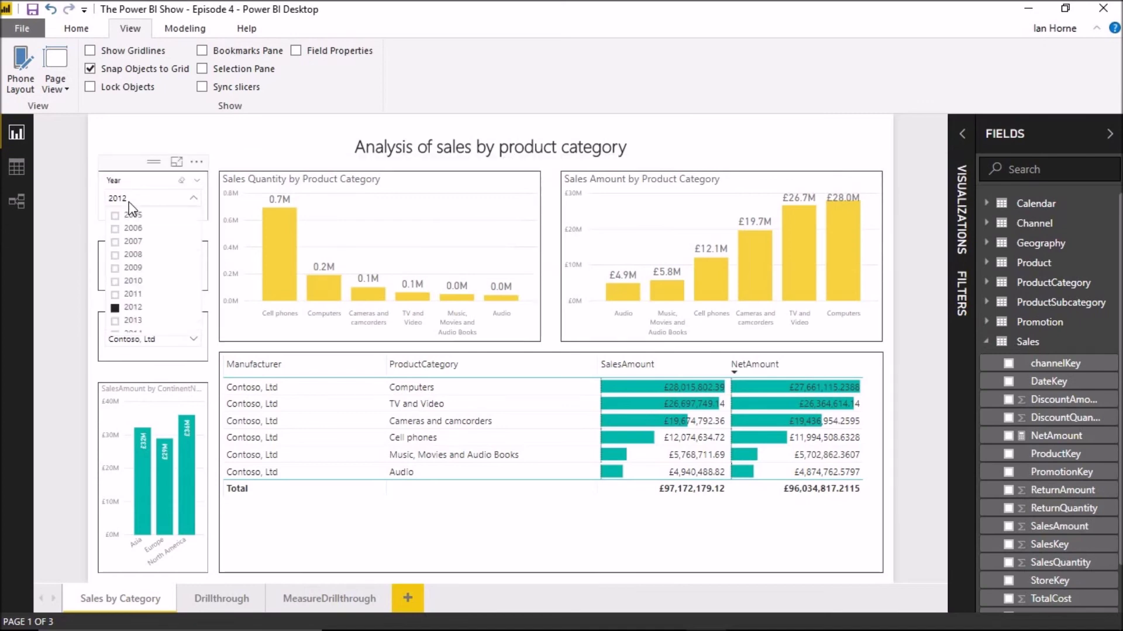
{"action": "left_click", "coordinate": [127, 307]}
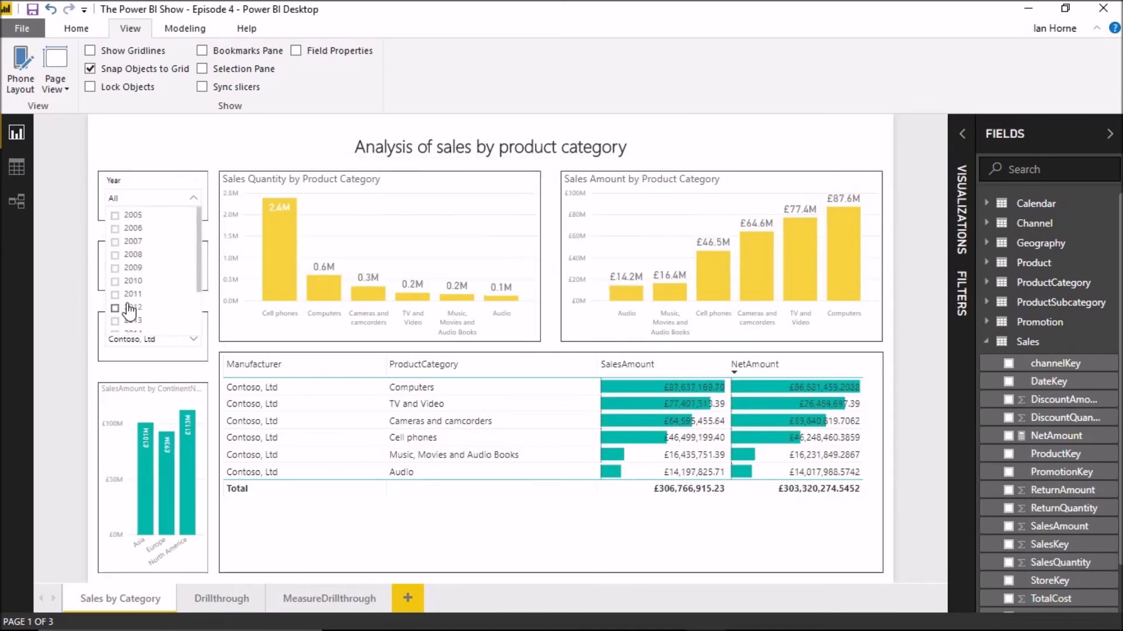
{"action": "left_click", "coordinate": [128, 307]}
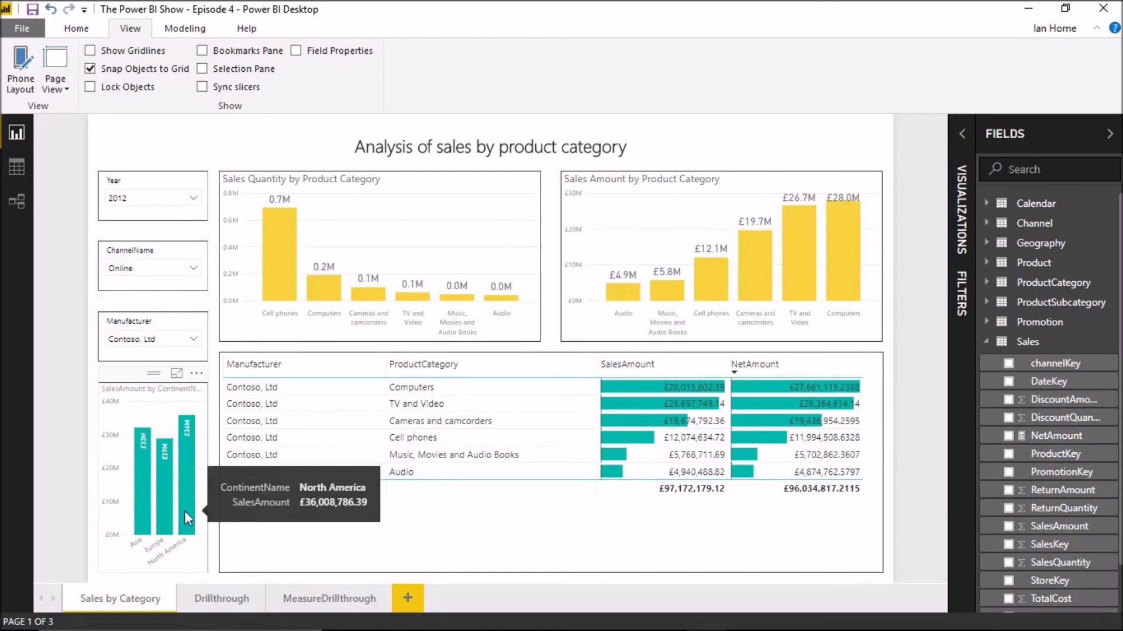
- Highlight Asia in the continent chart and drill through to MeasureDrillthrough from the table's NetAmount value for TV and Video
{"action": "left_click", "coordinate": [146, 490]}
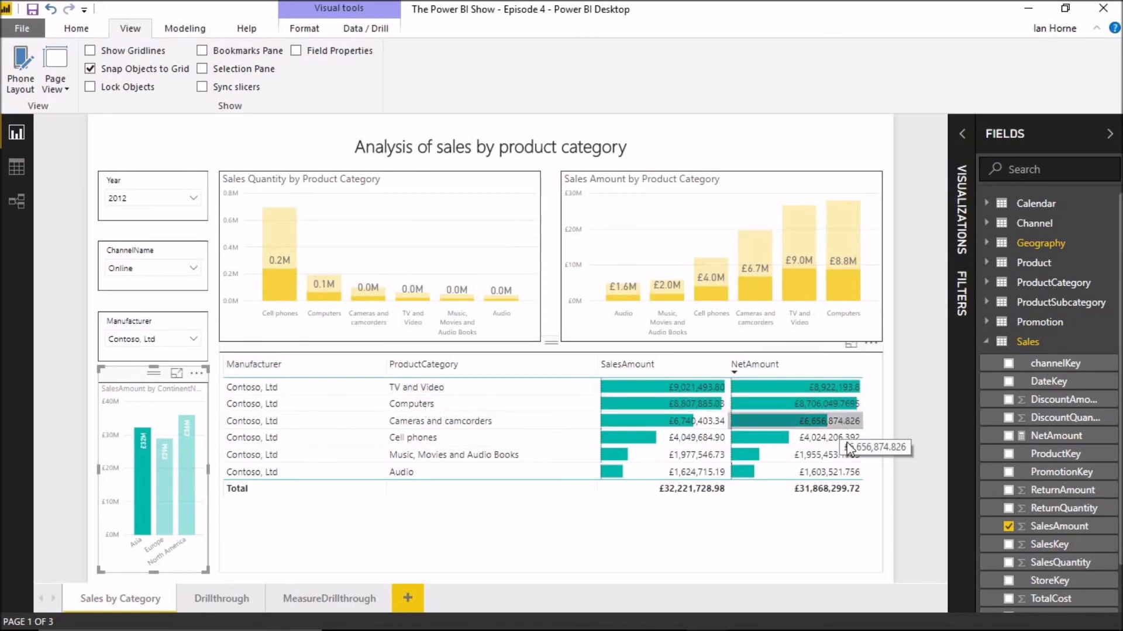
{"action": "right_click", "coordinate": [828, 387]}
{"action": "mouse_move", "coordinate": [880, 412]}
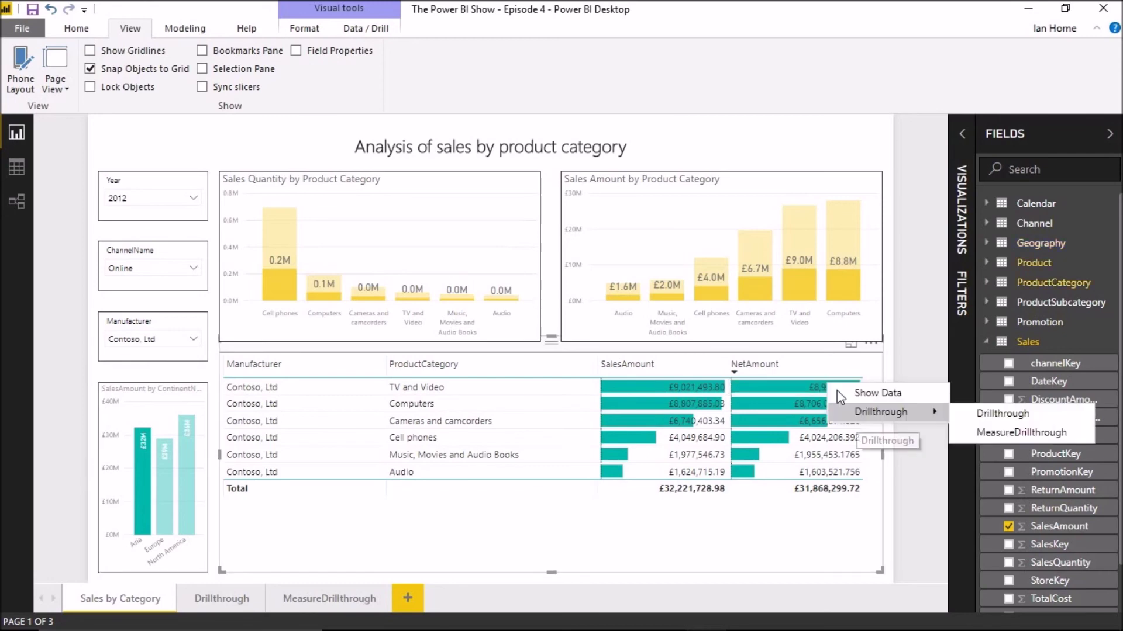
{"action": "left_click", "coordinate": [1018, 433]}
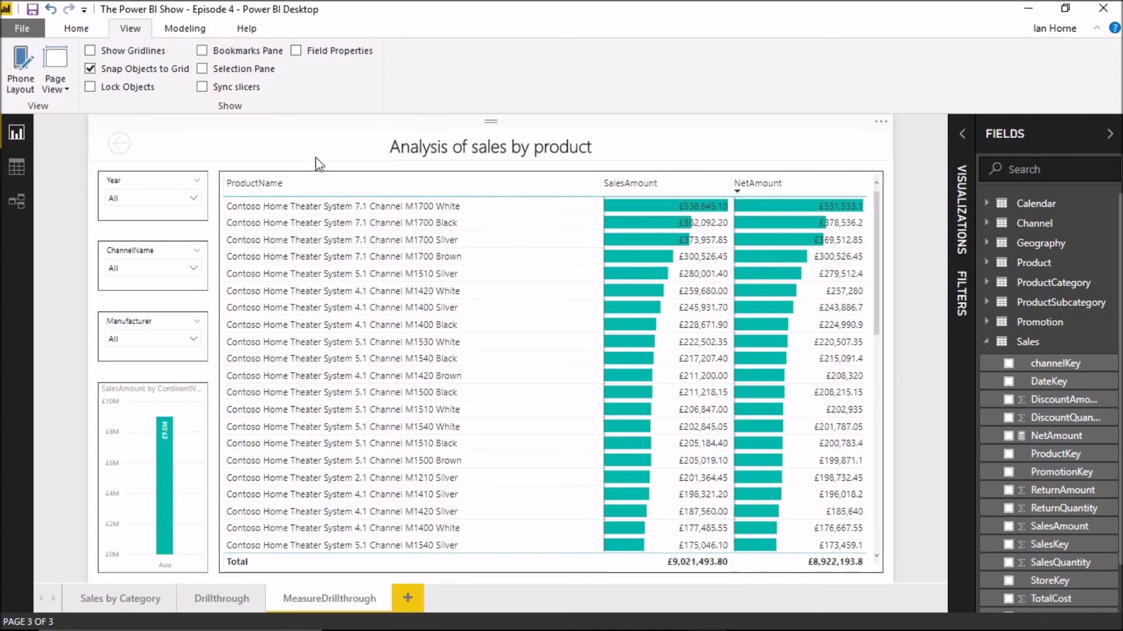
{"action": "left_click", "coordinate": [890, 173]}
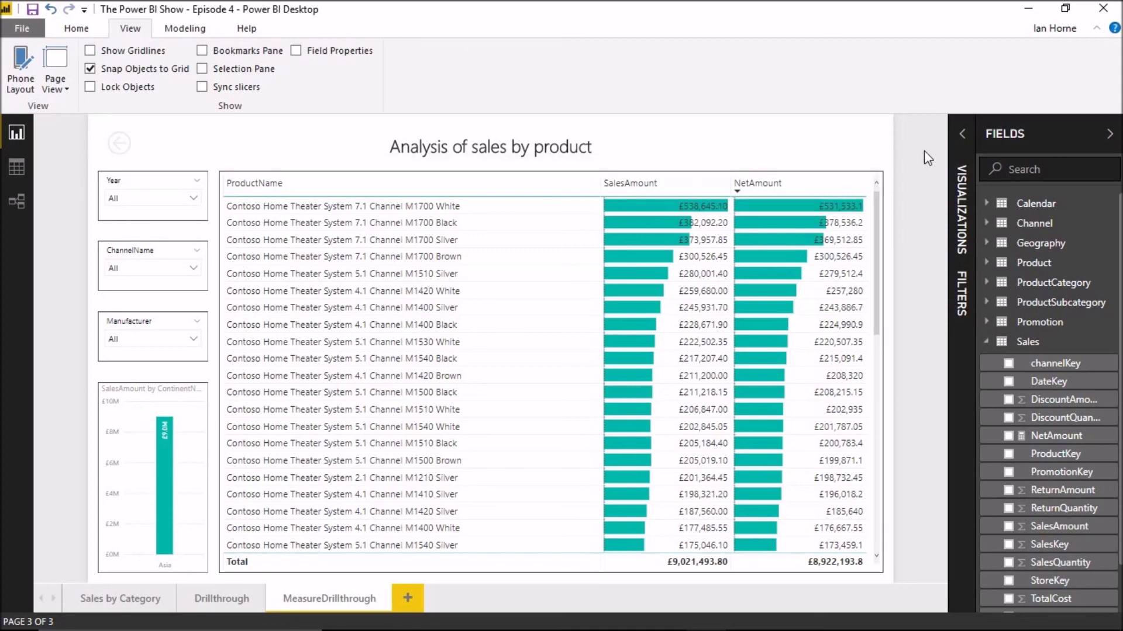